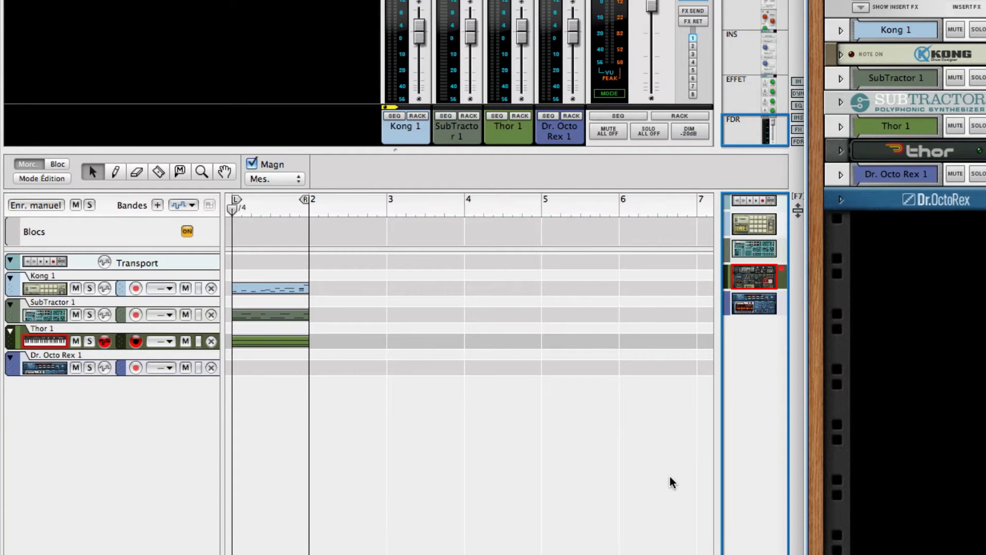
Unfold Dr. Octo Rex 1 and its programmer, and copy the bongos loop in slot 1 to its sequencer track.
key("space")
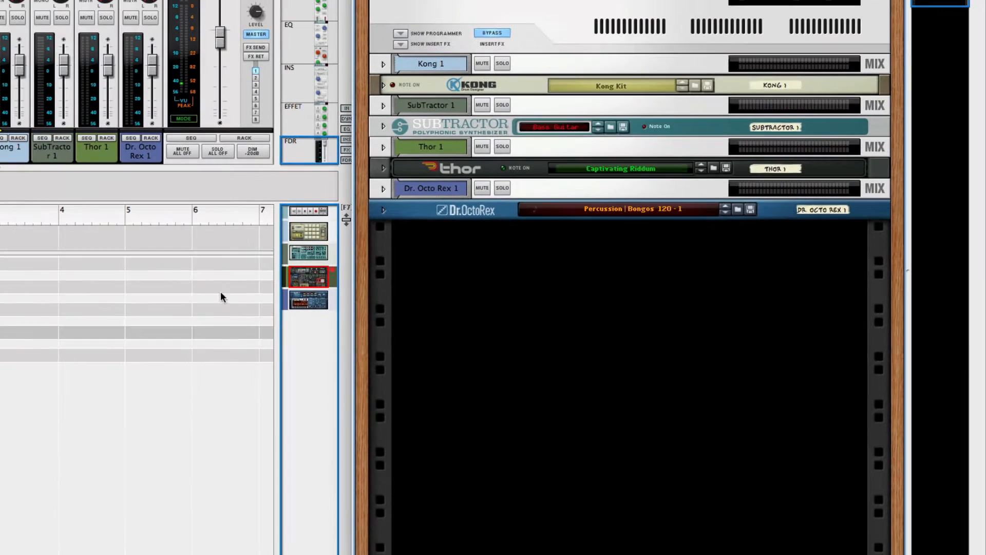
left_click(841, 199)
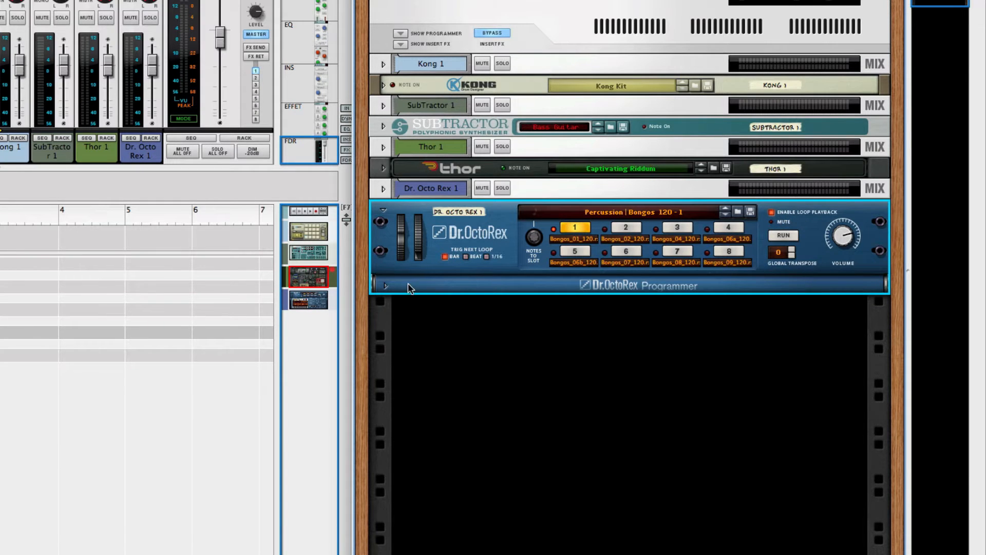
left_click(385, 286)
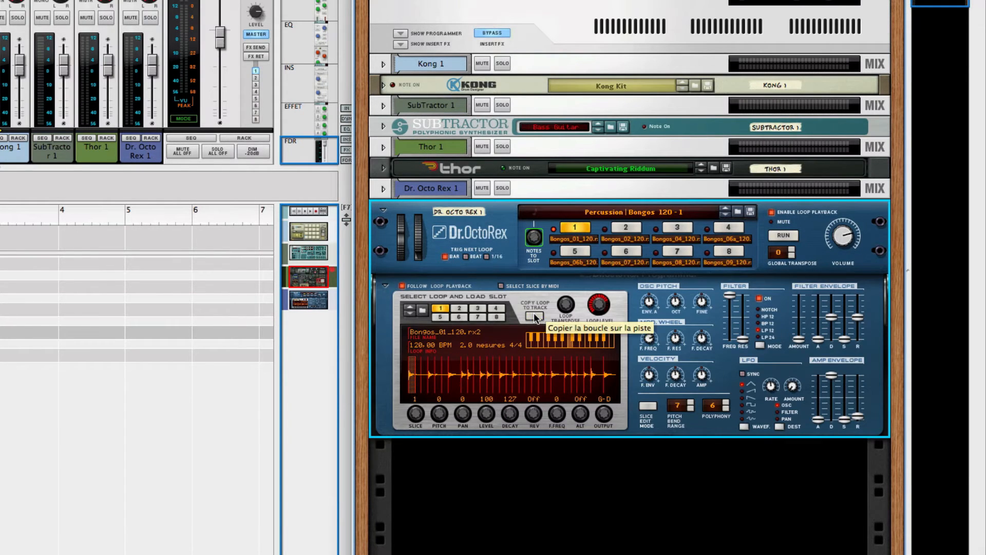
left_click(534, 316)
Shorten the Dr. Octo Rex 1 clip to one bar, and fold the device away in the rack.
left_click(378, 368)
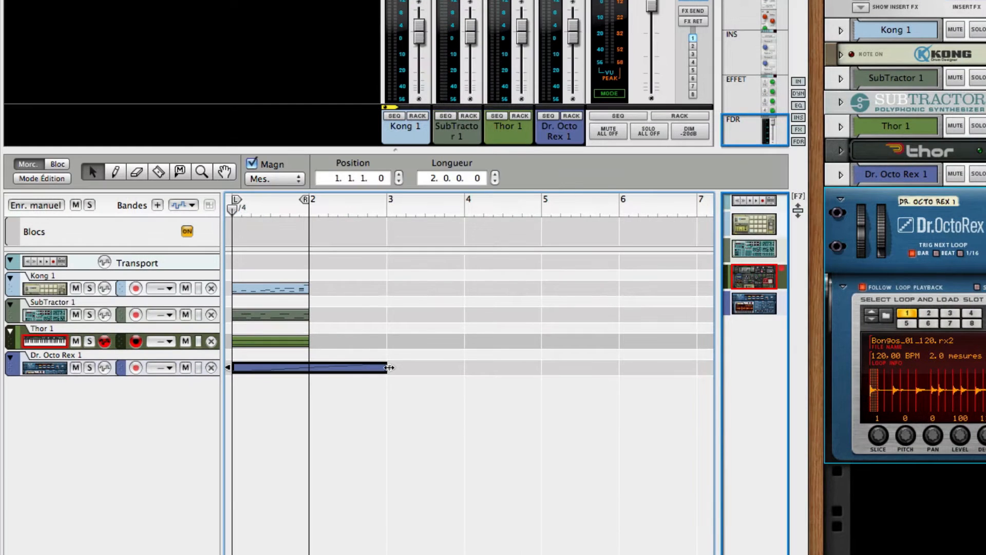
left_click_drag(389, 368, 309, 368)
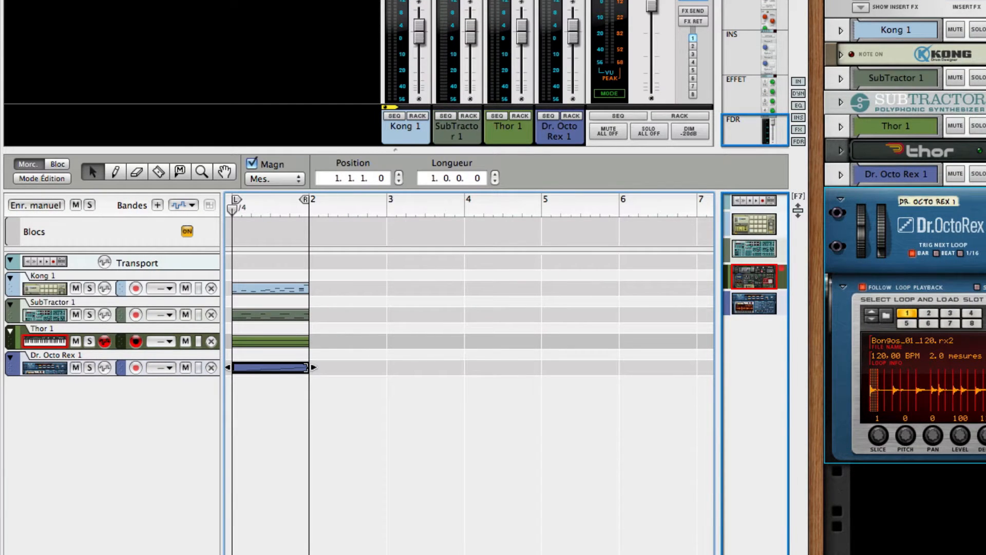
left_click(843, 286)
left_click(841, 199)
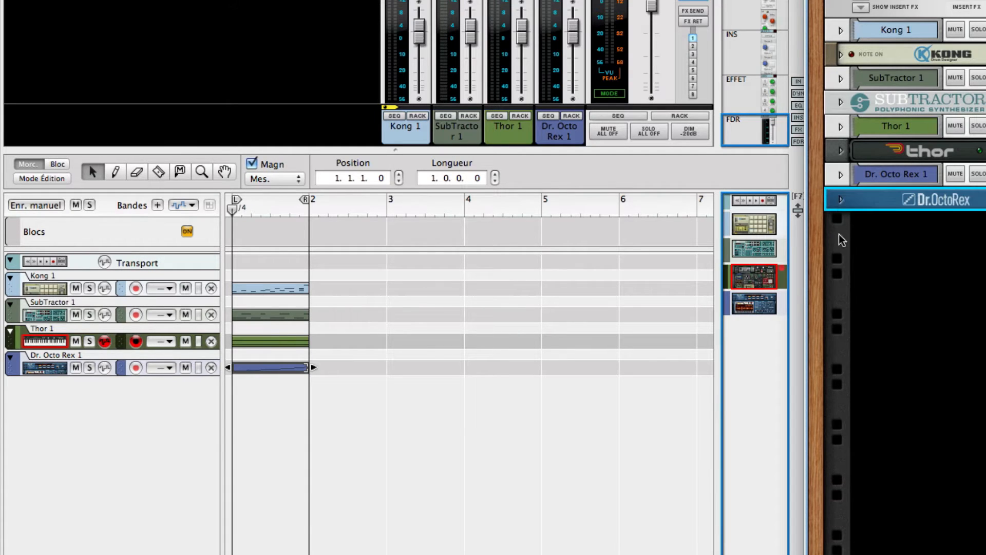
left_click(366, 411)
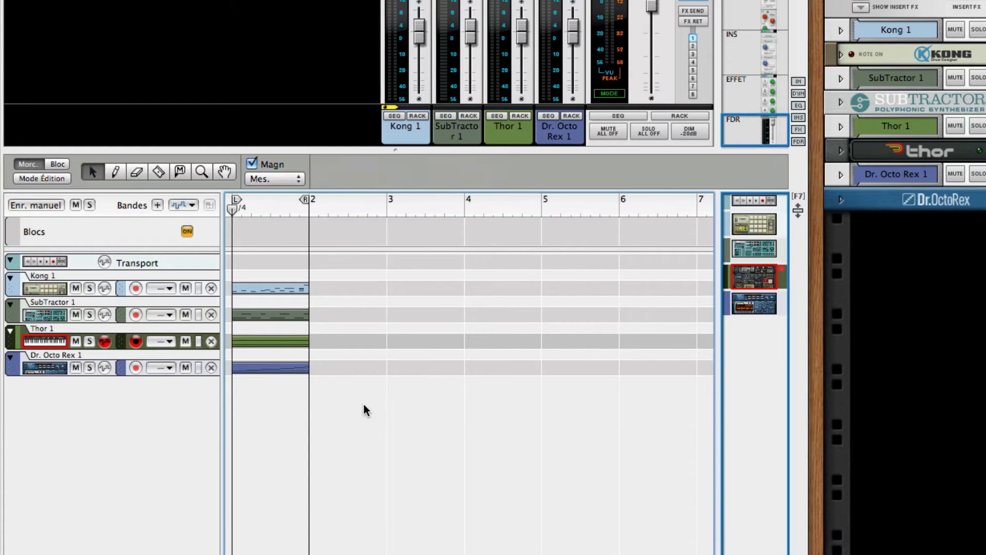
Play the loop with Thor 1's automation recording turned off, soloing Kong 1, SubTractor 1 and Thor 1 cumulatively.
key("space")
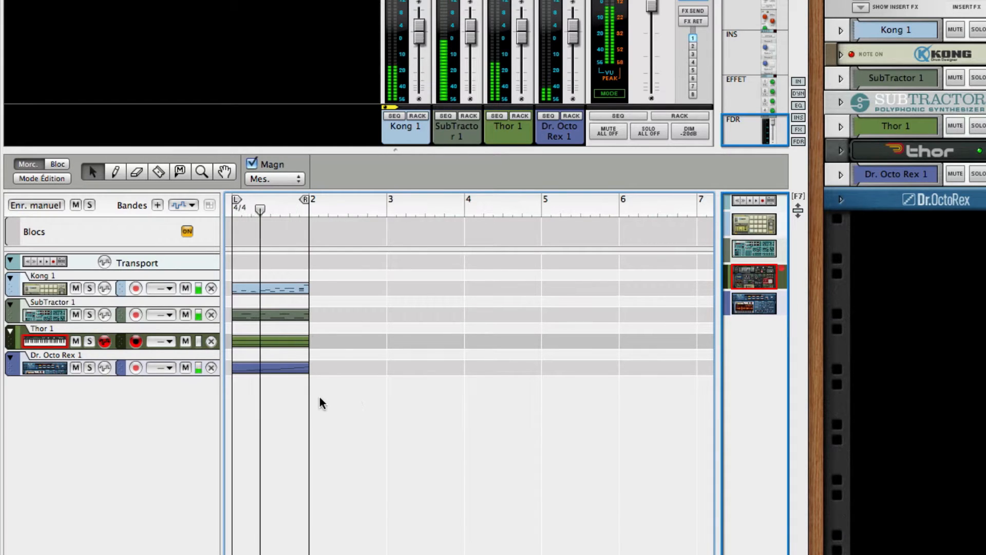
left_click(115, 384)
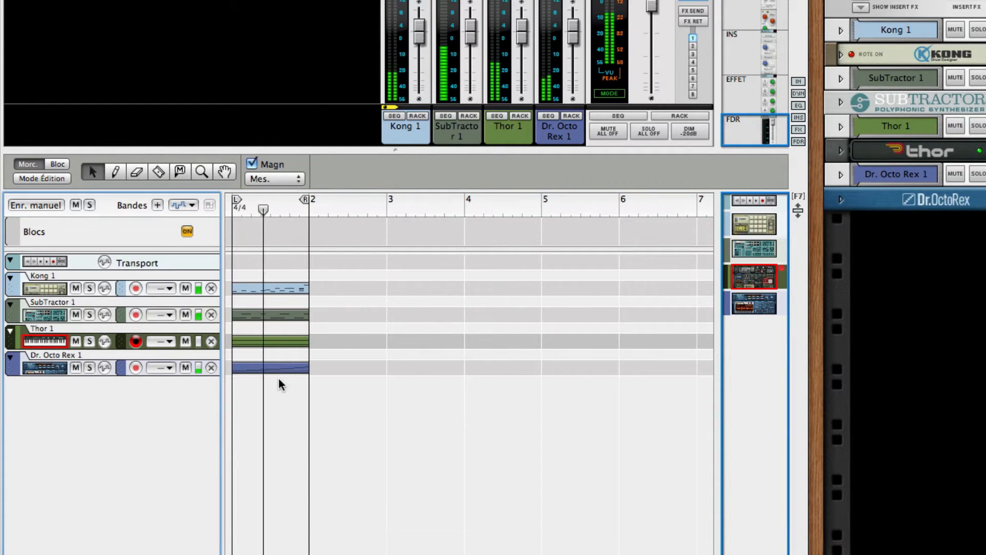
left_click(89, 289)
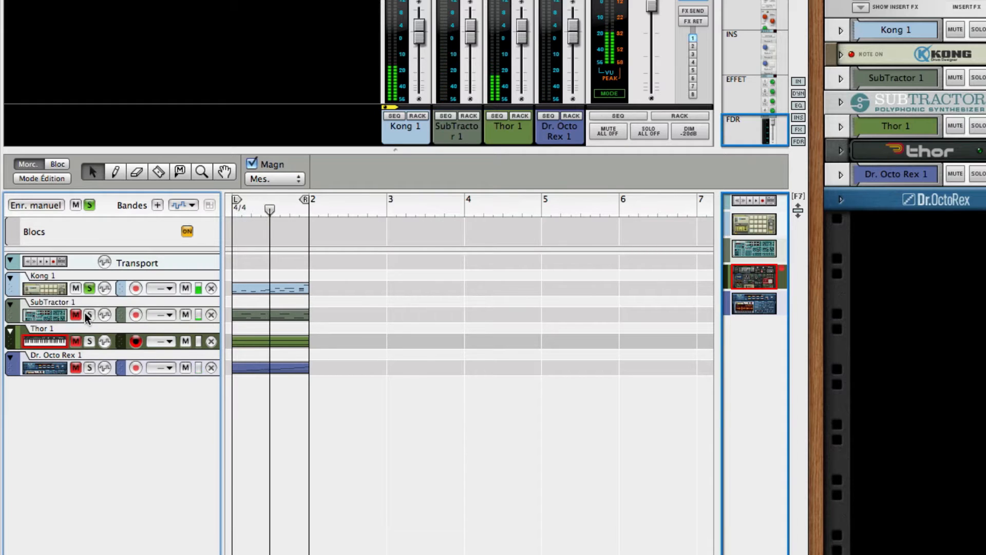
left_click(89, 315)
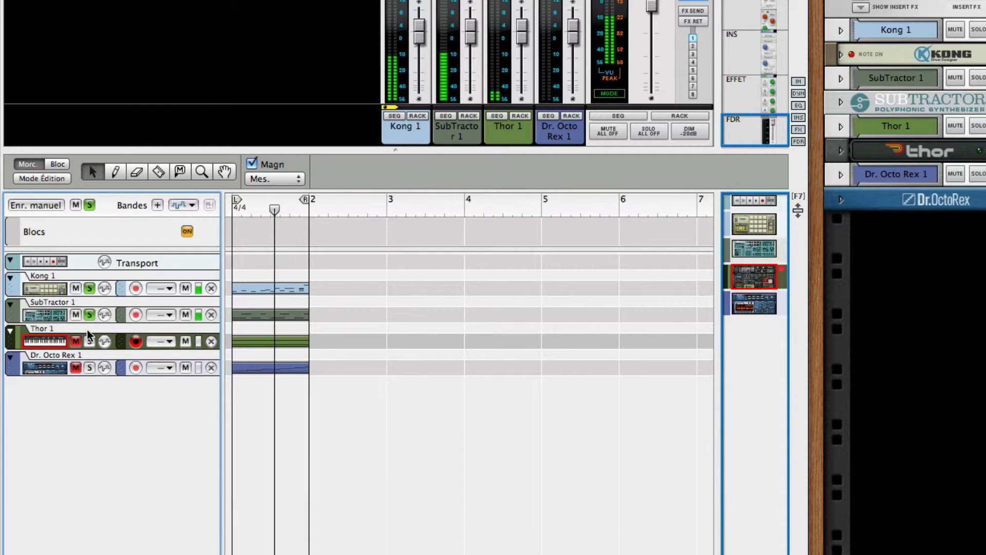
left_click(90, 341)
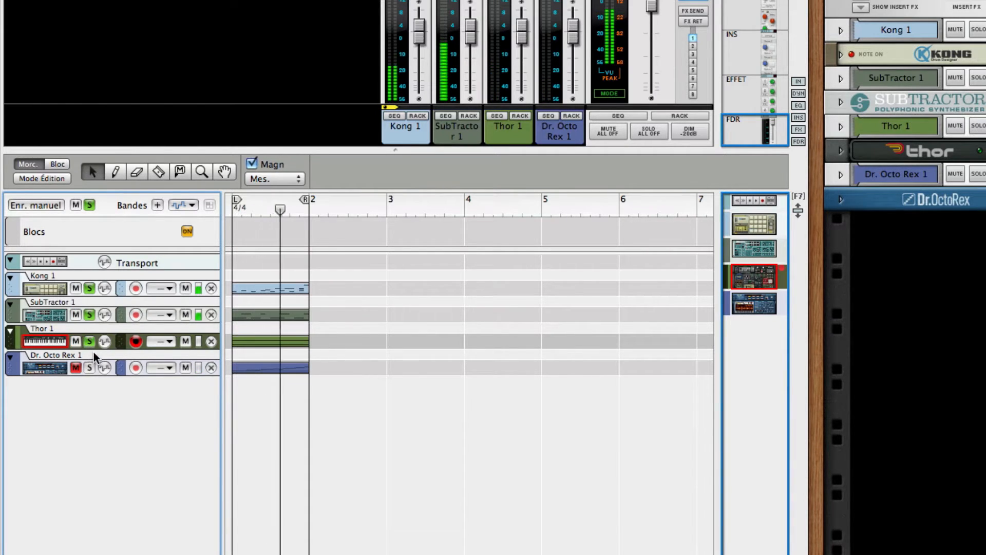
Listen to Thor 1 and Dr. Octo Rex 1 individually, clear all solos, and stop playback at the song start.
left_click(90, 314)
left_click(89, 288)
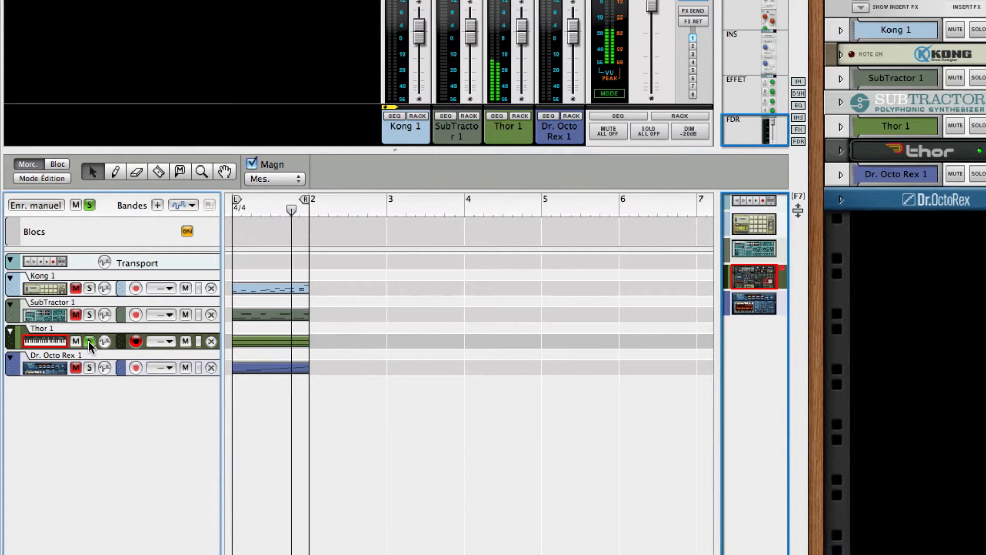
left_click(88, 342)
left_click(90, 368)
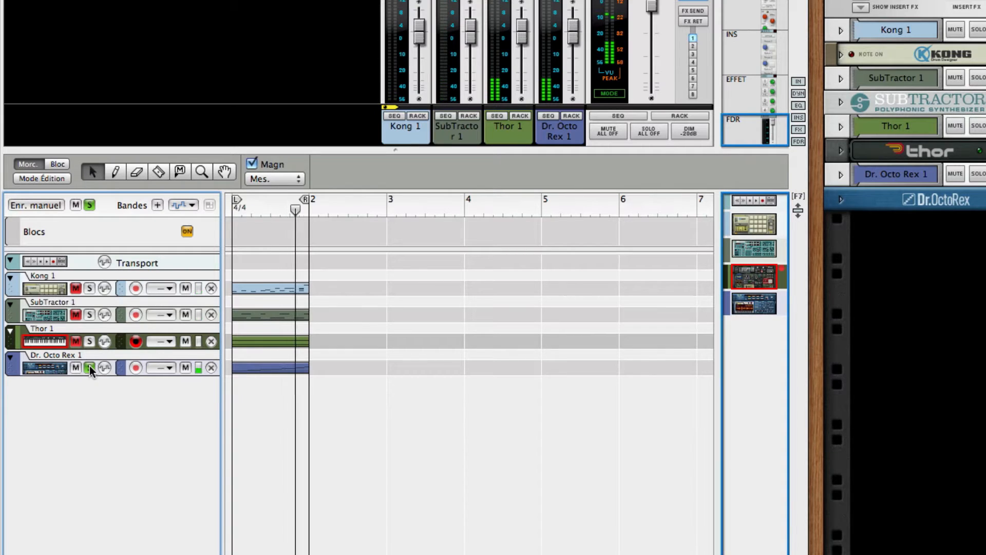
left_click(90, 368)
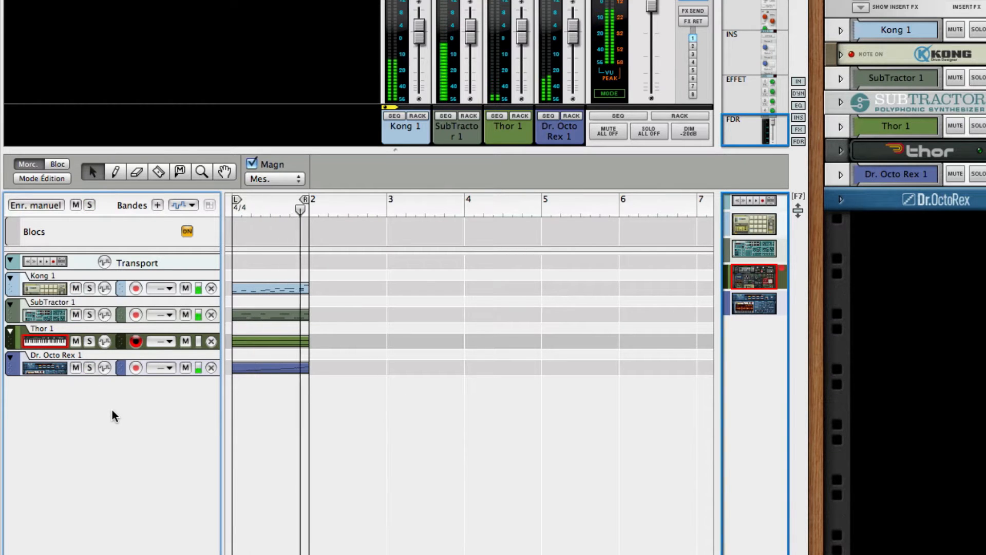
key("space")
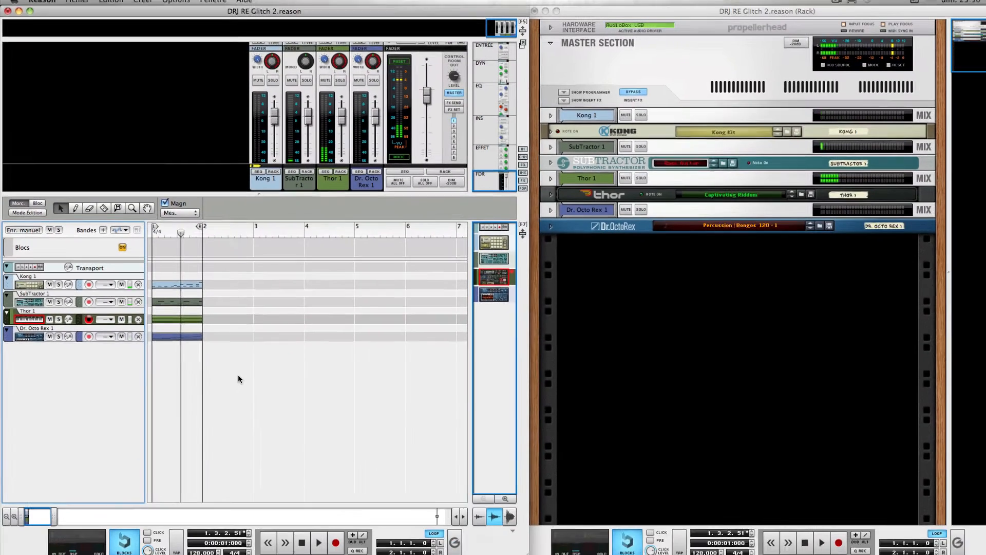
key("shift+Return")
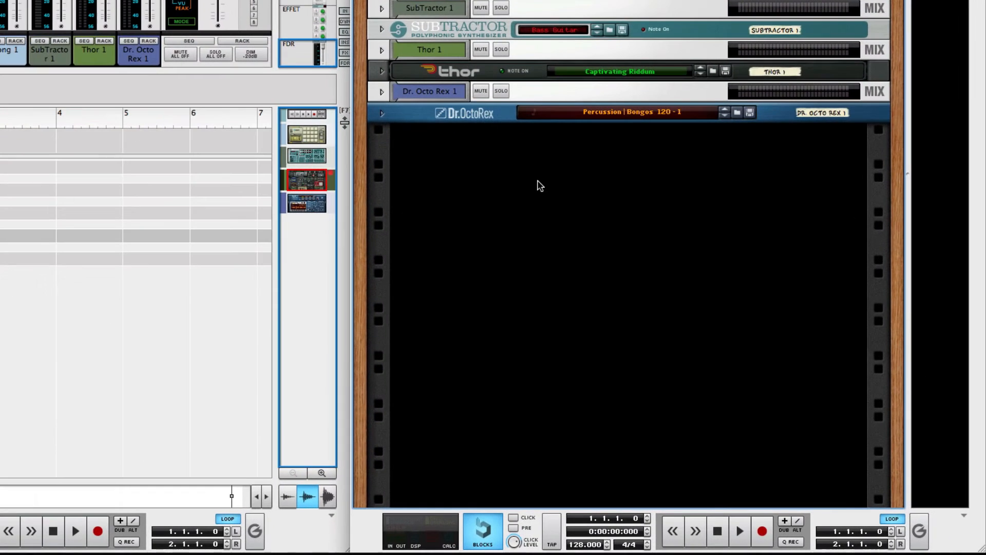
Add a Morfin XF Crossfader below Dr. Octo Rex 1 and inspect its cabling on the back of the rack.
right_click(538, 181)
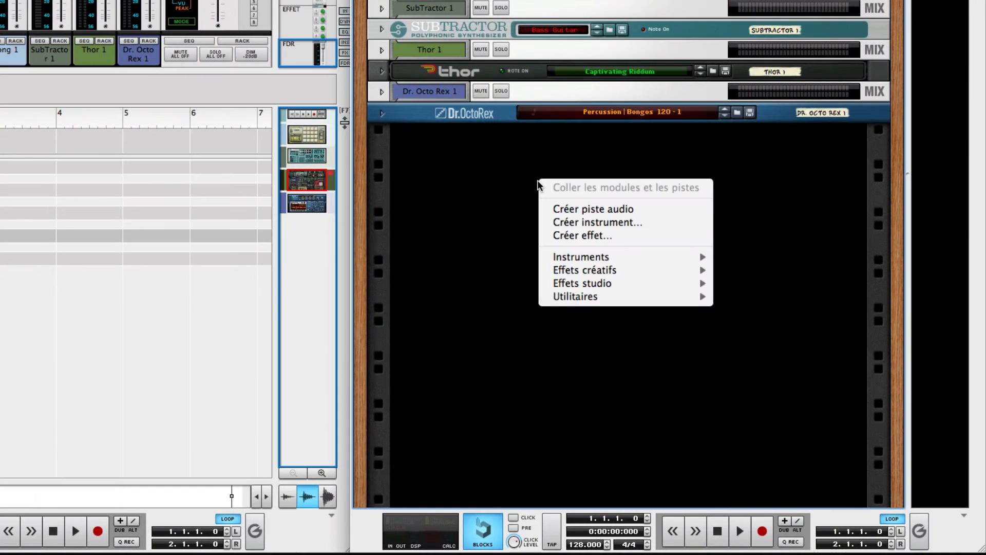
mouse_move(606, 297)
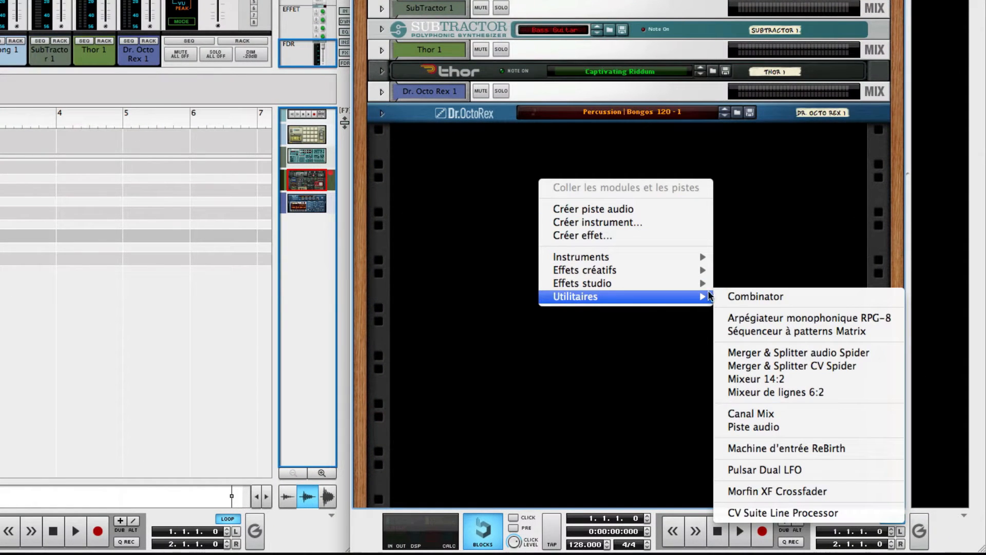
left_click(793, 492)
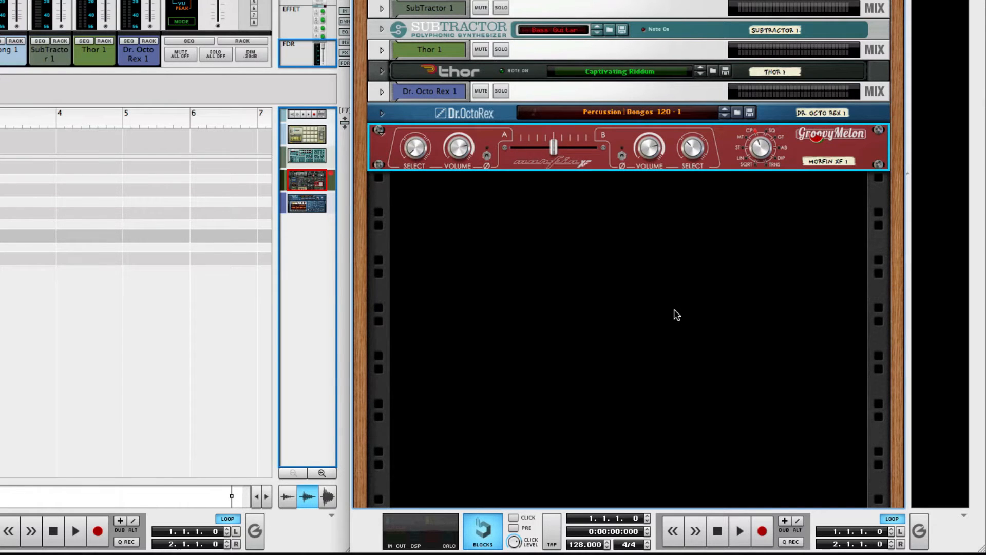
key("Tab")
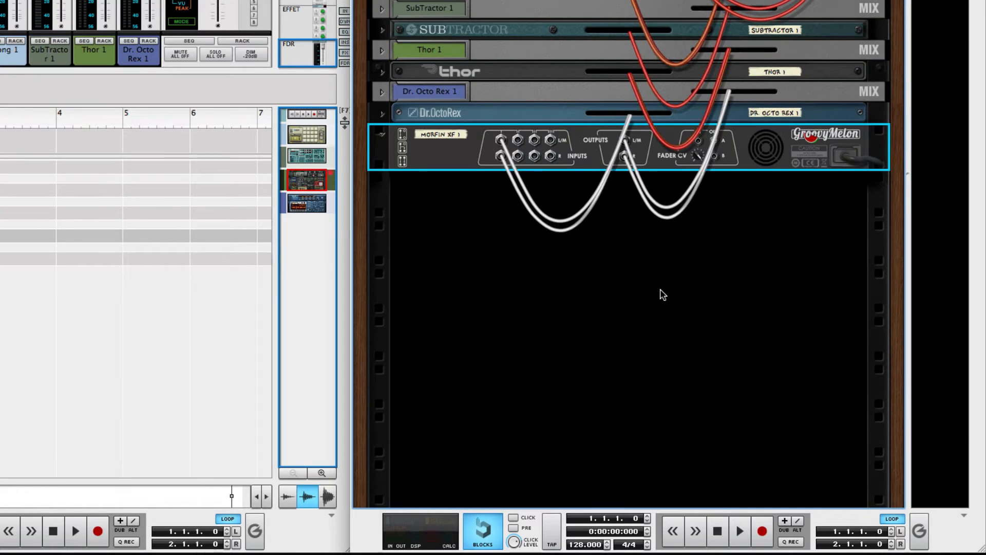
key("Tab")
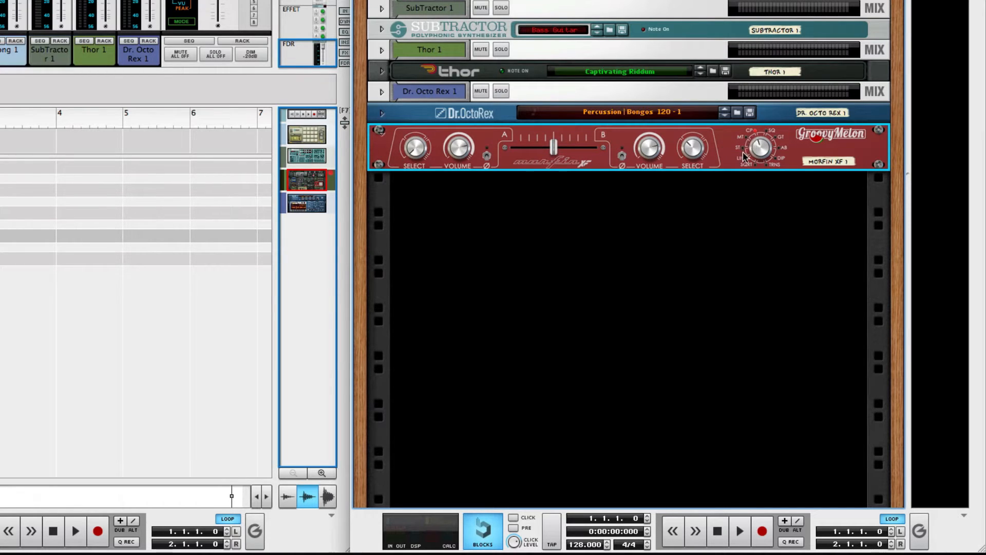
Switch to the Morfin XF user manual in Preview and examine the power and amplitude curves on pages 7 to 10.
mouse_move(762, 150)
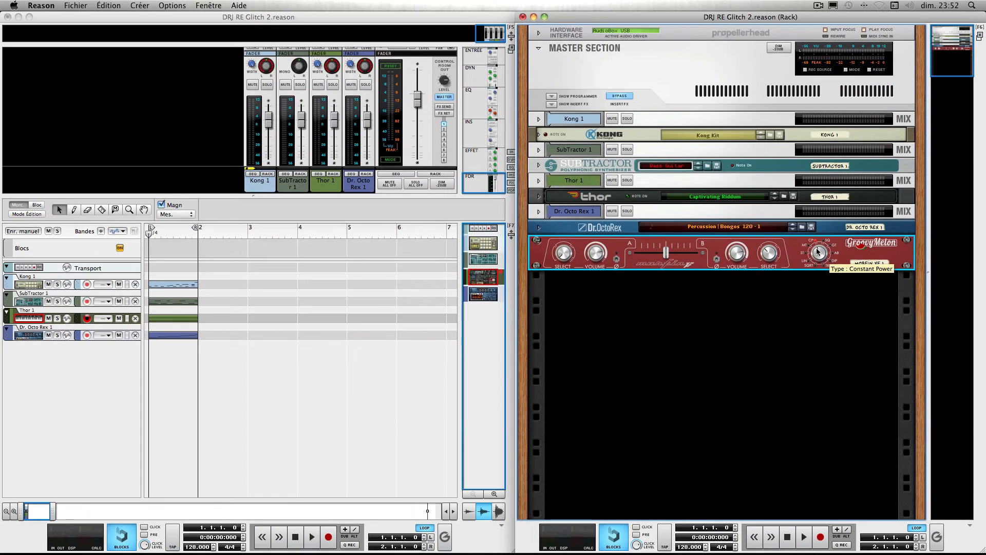
key("super+Tab")
key("super+Tab")
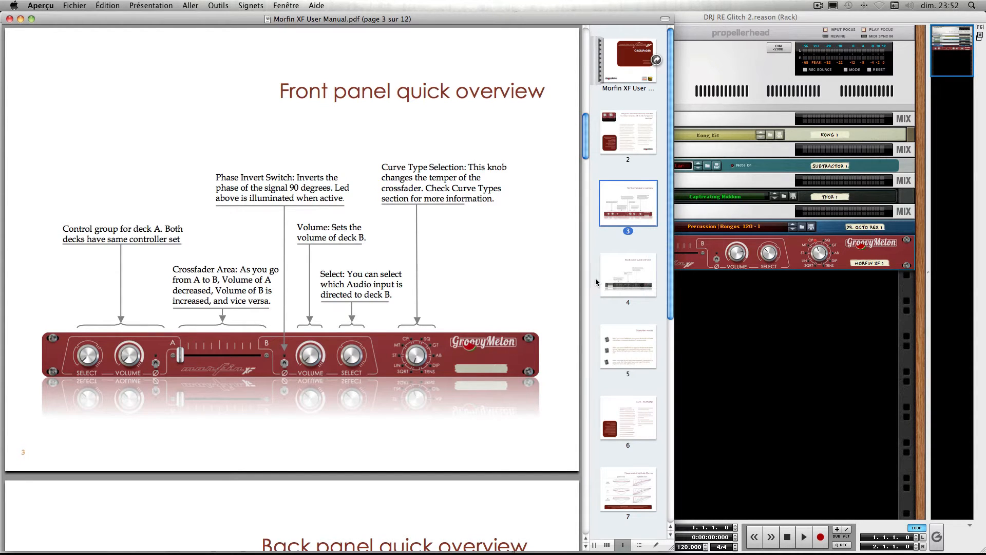
scroll(619, 318, "down", 3)
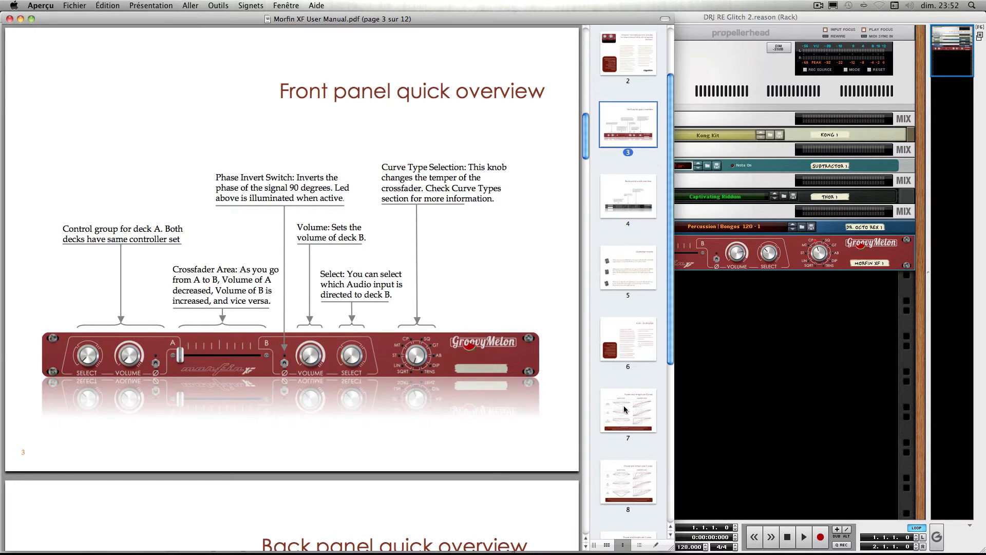
left_click(625, 415)
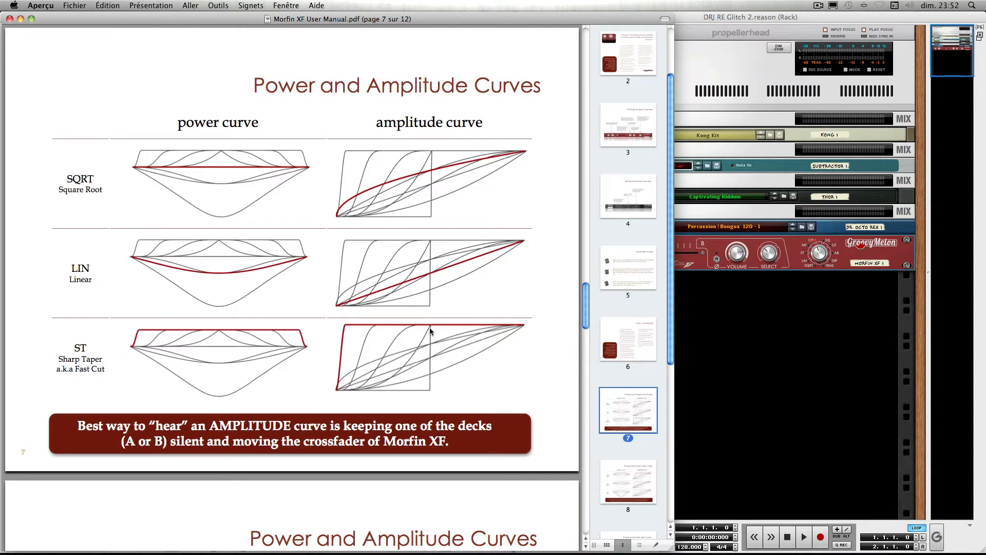
scroll(409, 329, "down", 10)
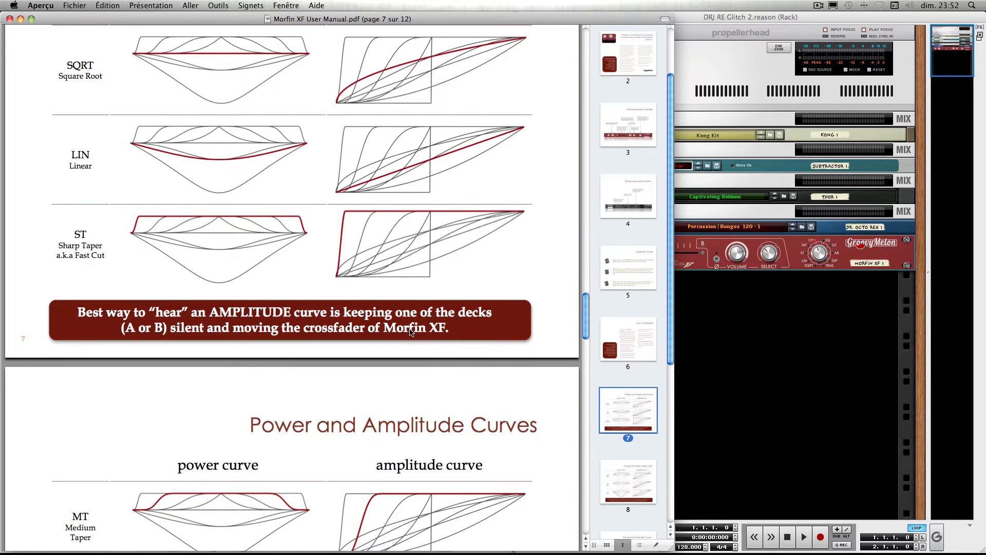
scroll(374, 269, "down", 15)
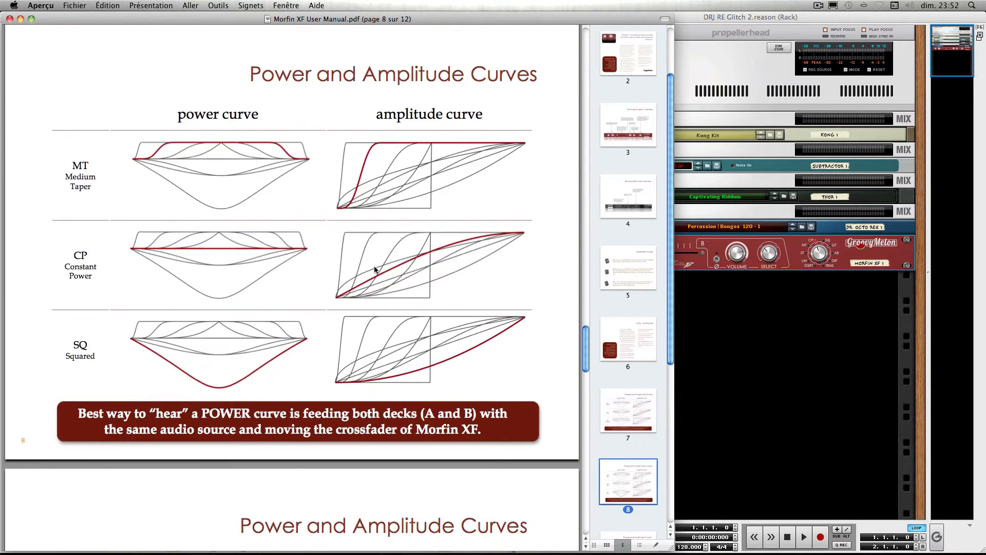
scroll(375, 268, "down", 10)
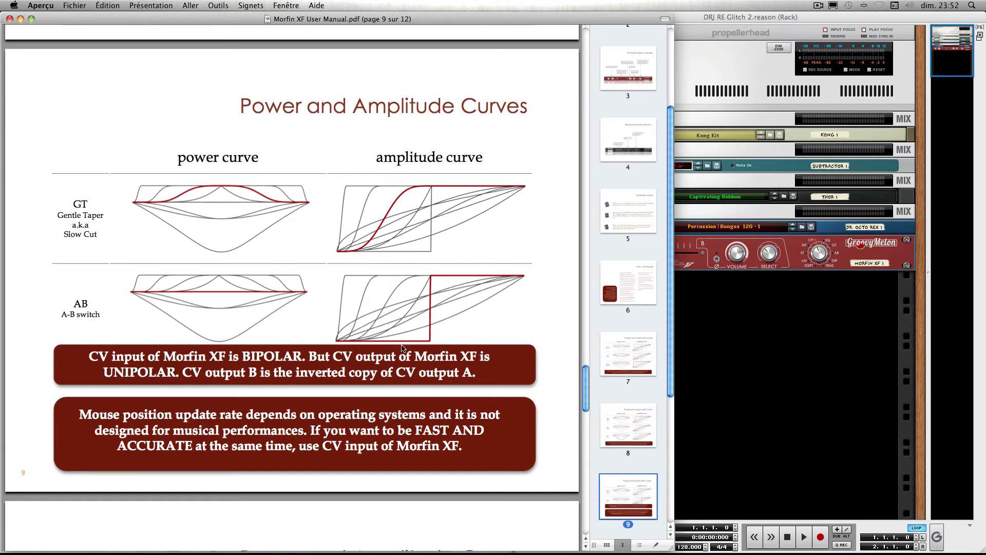
scroll(472, 278, "down", 15)
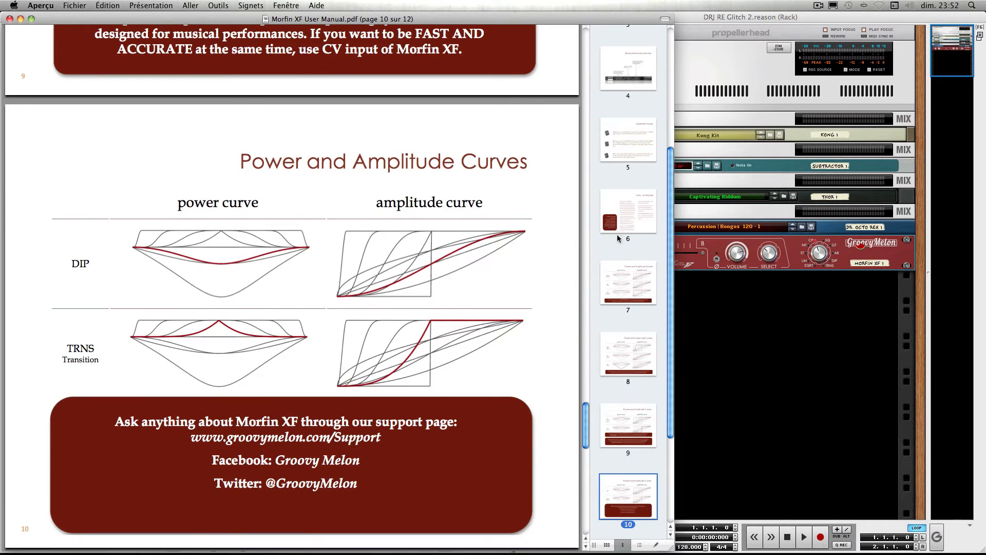
Switch back to Reason, show the rack's rear with the unrelated cables dimmed, and unfold Dr. Octo Rex 1.
key("super+Tab")
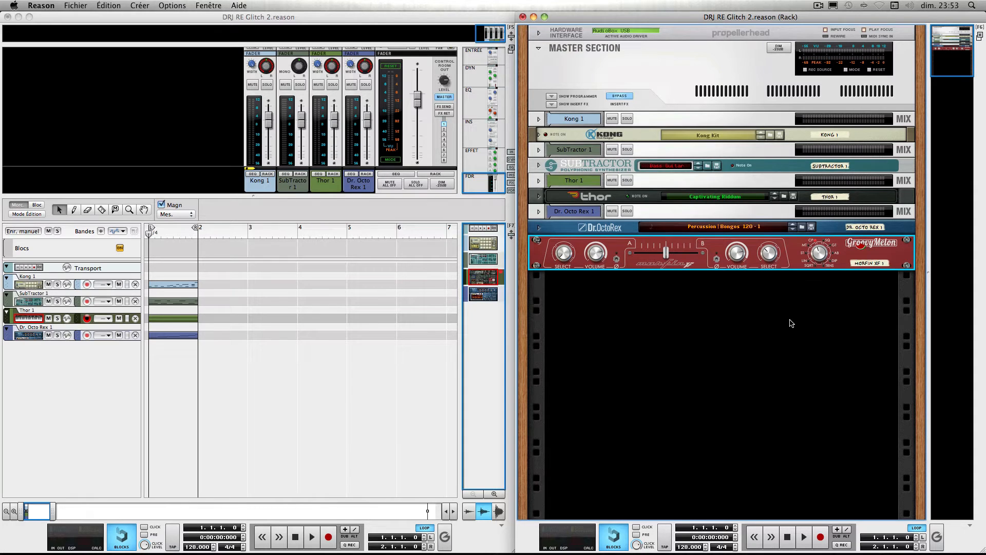
key("Tab")
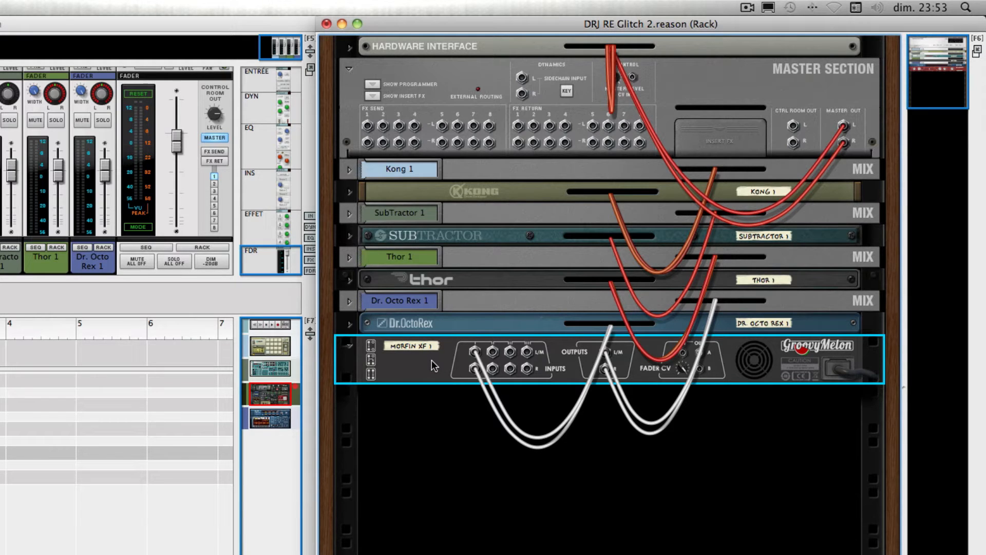
key("l")
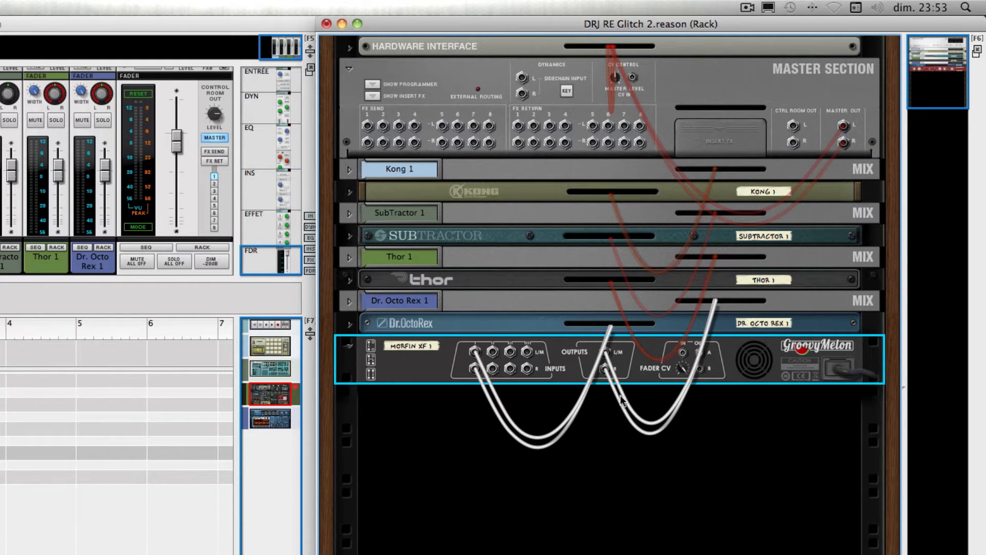
key("Tab")
key("Tab")
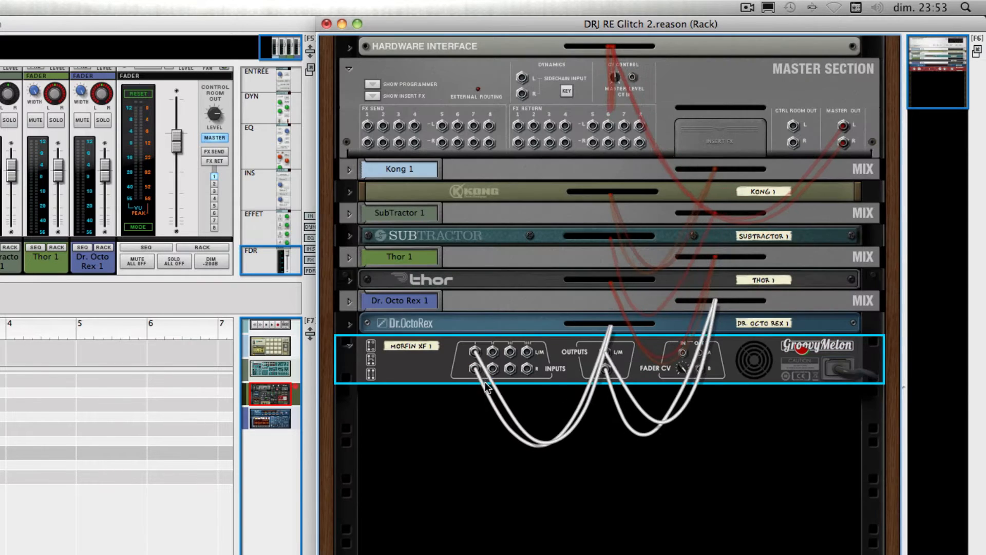
left_click(349, 324)
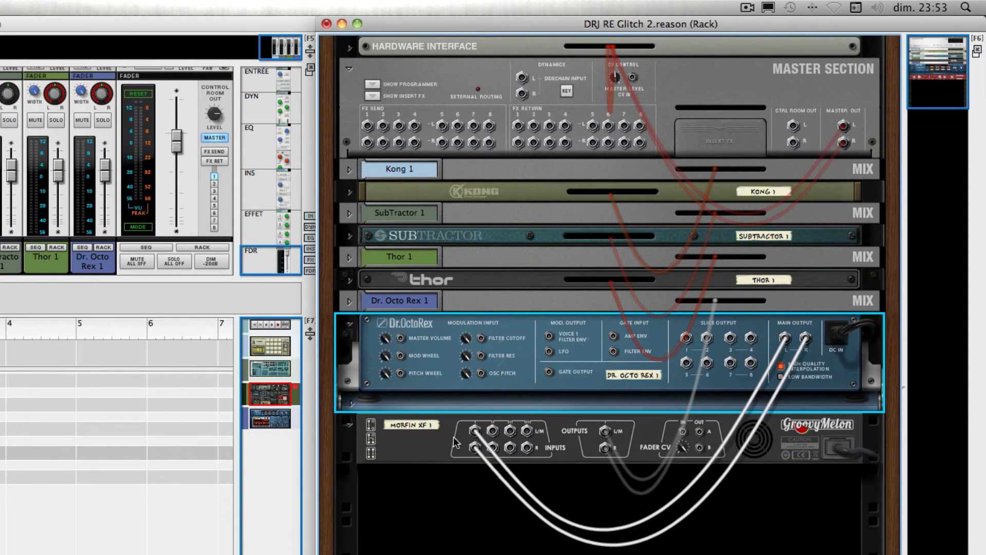
Compare Morfin XF 1's front-panel channel A input selector with its input and output cabling on the rear of the rack.
key("Tab")
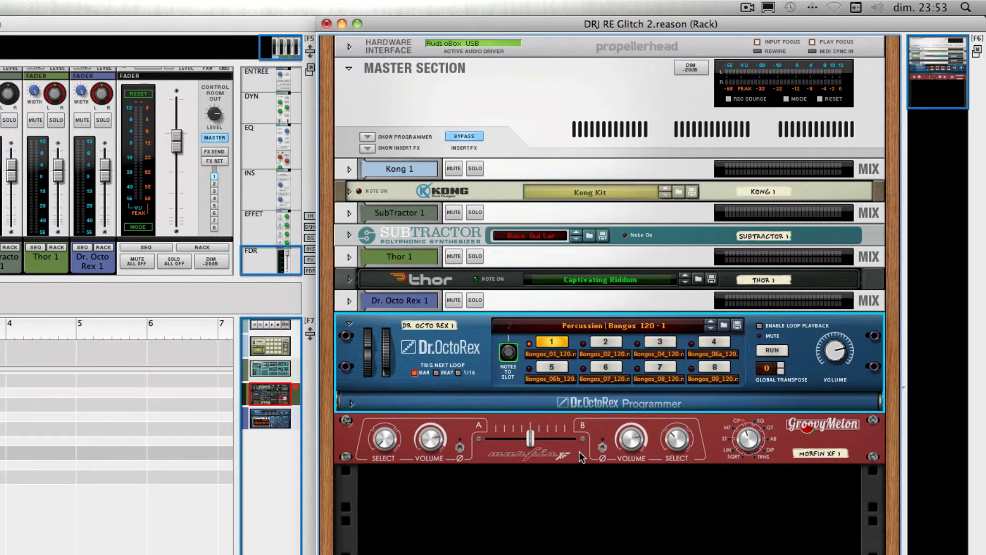
key("Tab")
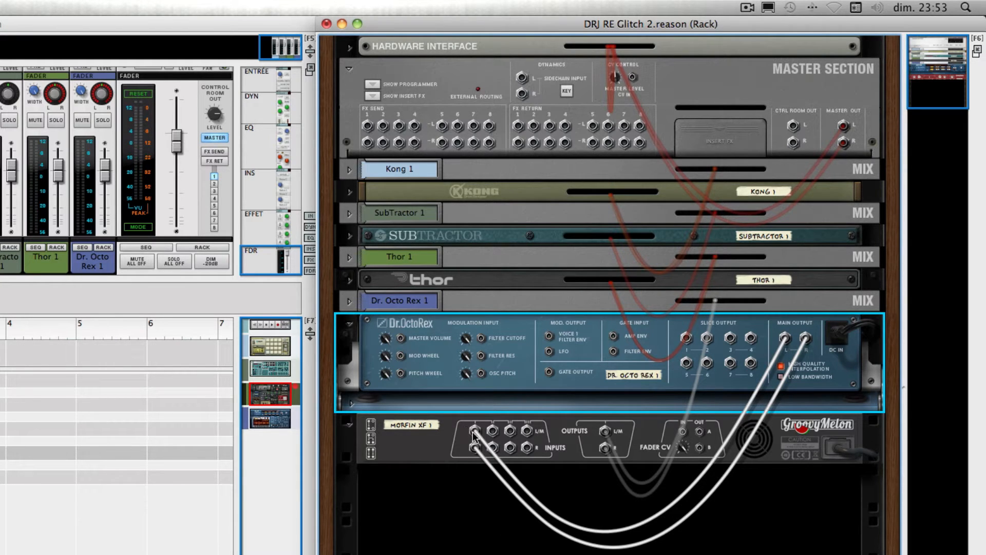
key("Tab")
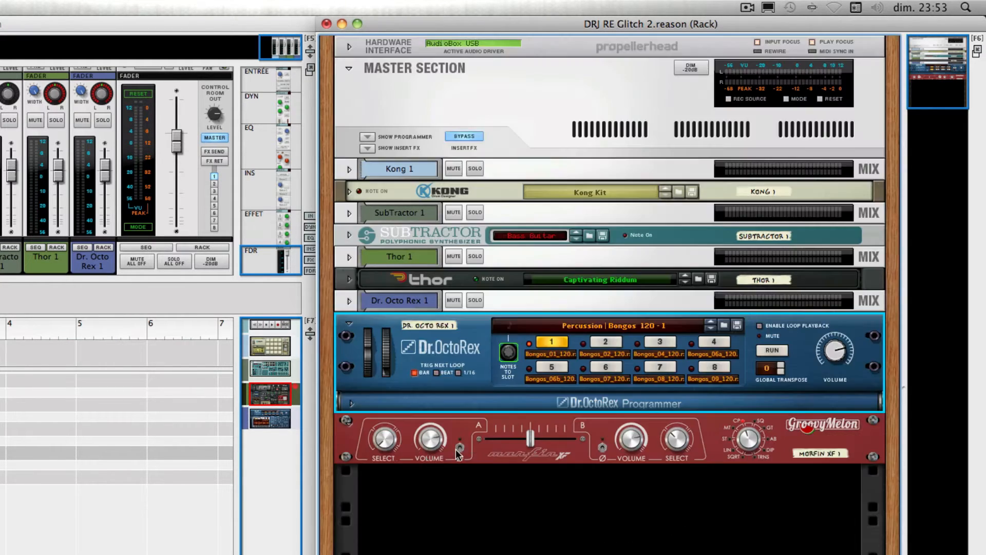
mouse_move(383, 446)
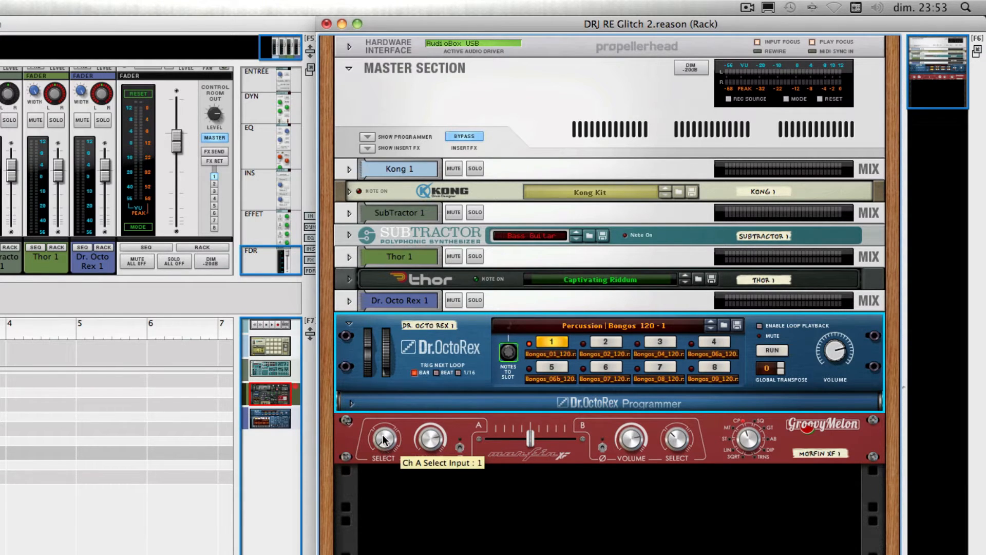
left_click_drag(383, 440, 383, 433)
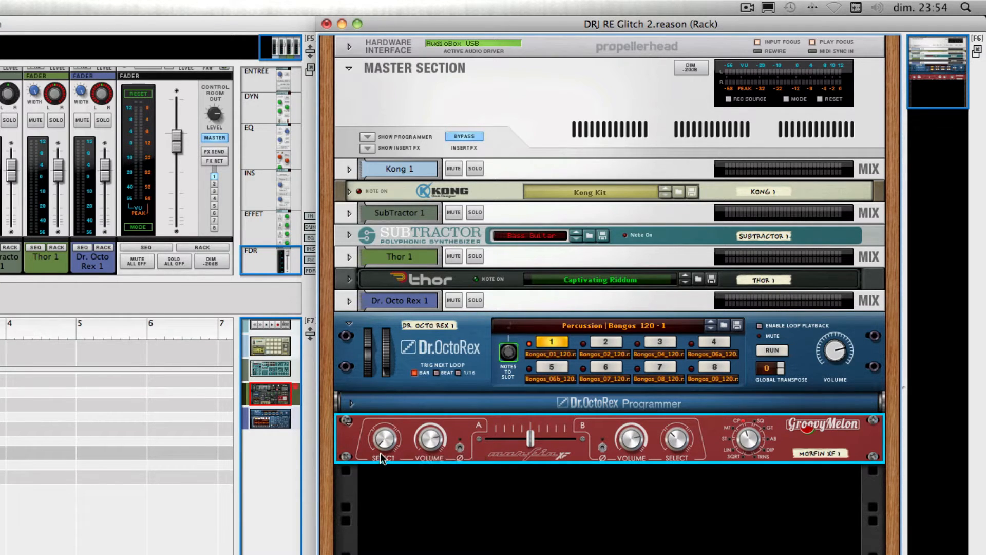
left_click_drag(381, 443, 383, 429)
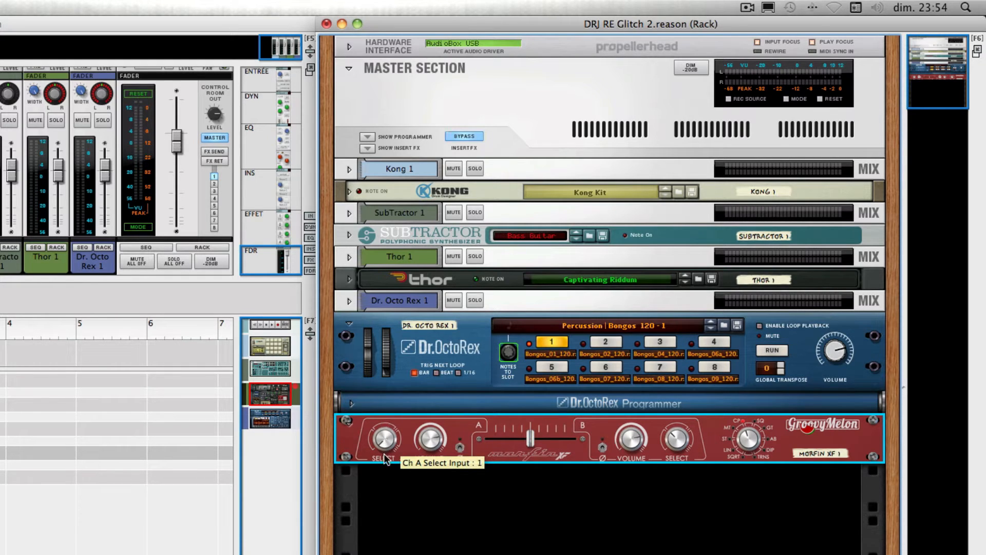
key("Tab")
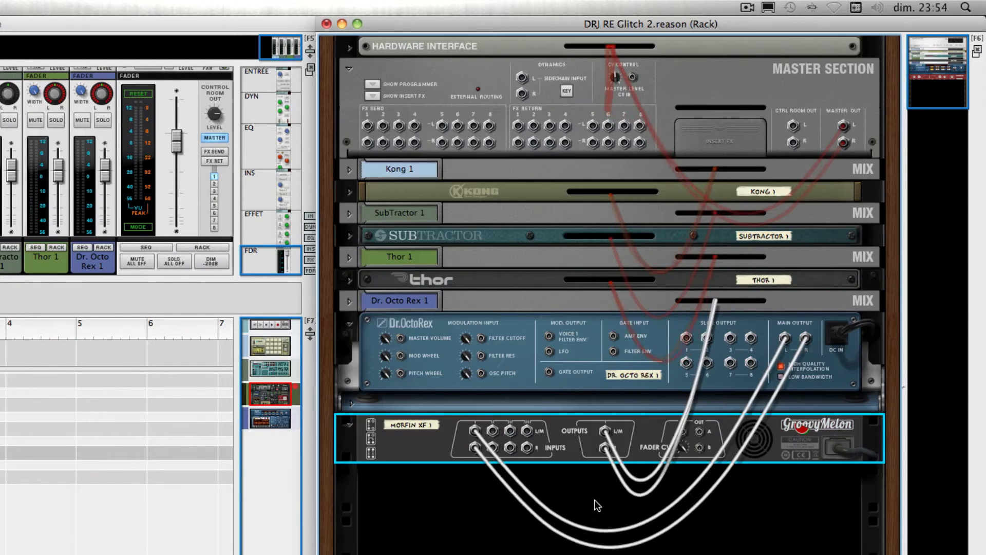
Add an ID8 instrument device below Morfin XF 1 and inspect its sound category list and rear cabling.
key("Tab")
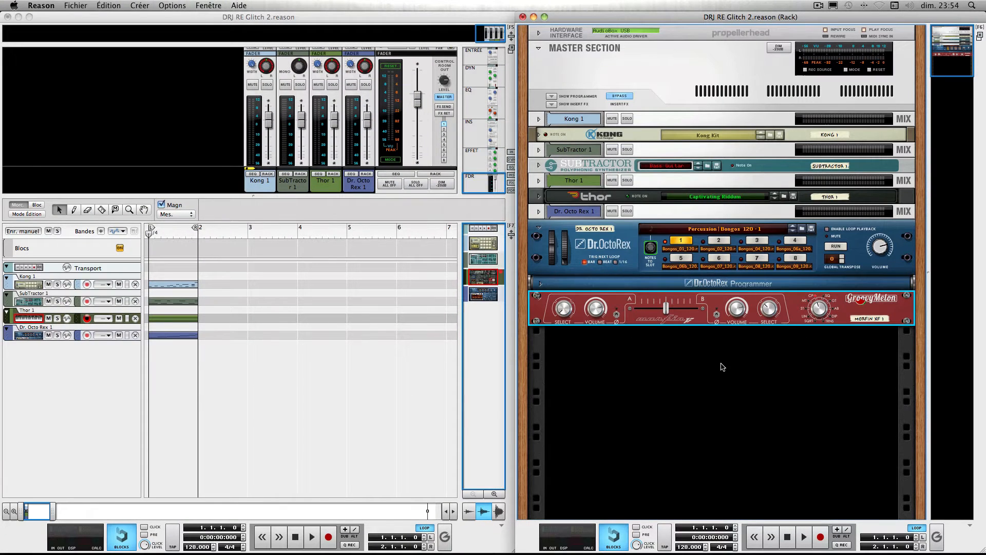
right_click(680, 421)
mouse_move(734, 493)
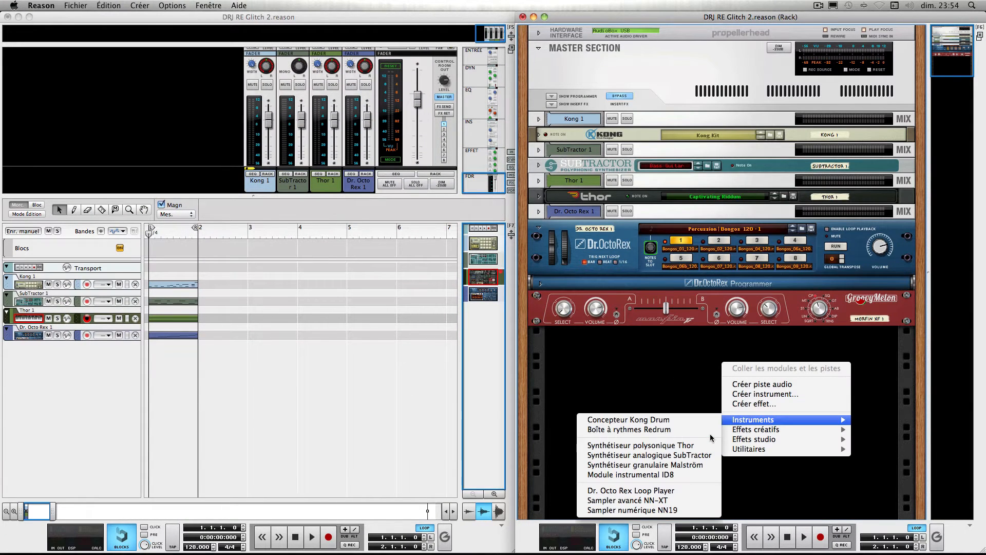
left_click(693, 475)
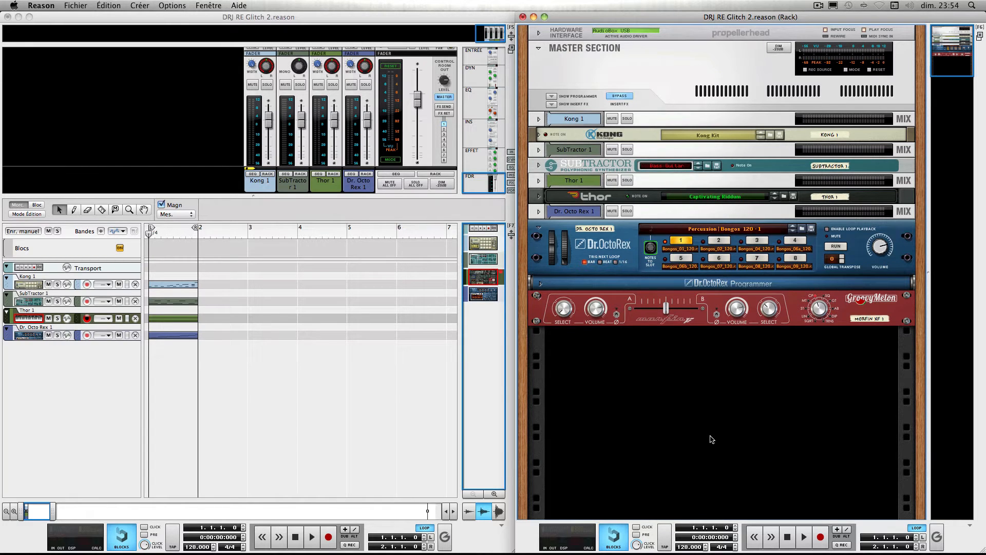
key("Tab")
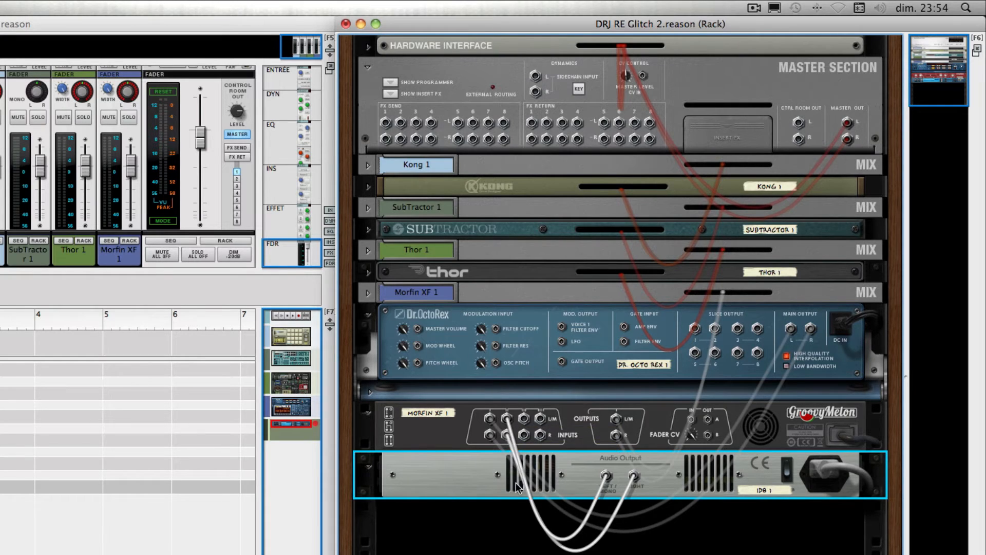
key("Tab")
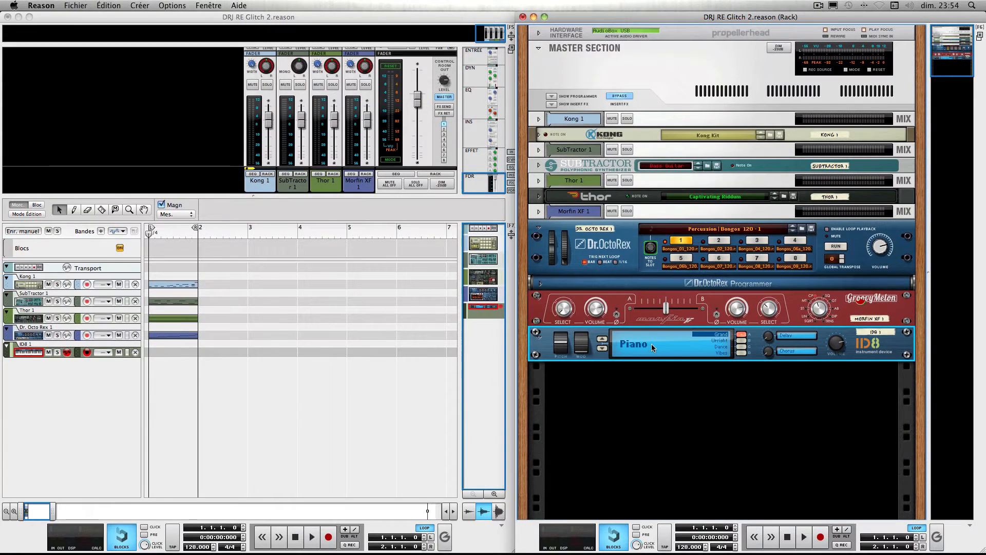
left_click(651, 344)
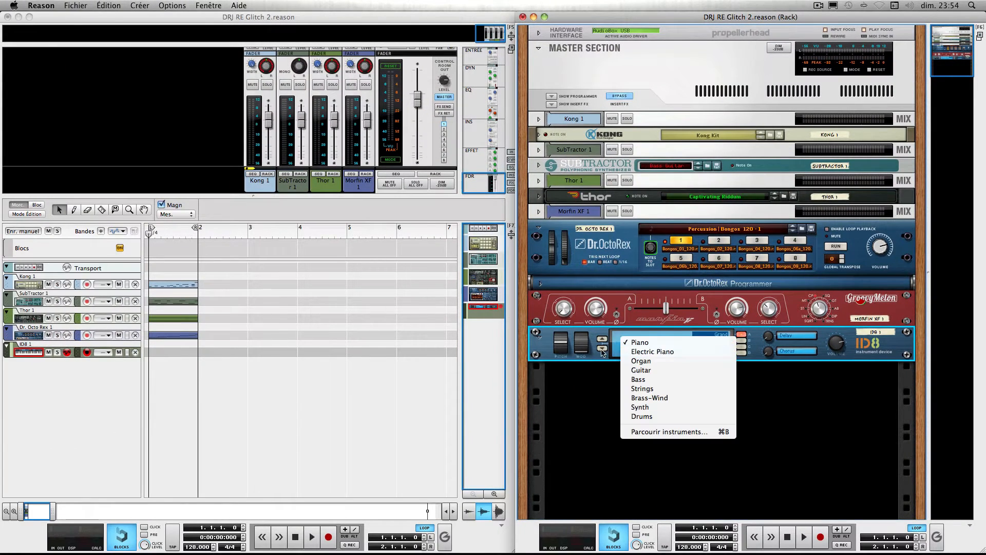
left_click(598, 356)
key("Tab")
key("Tab")
key("Tab")
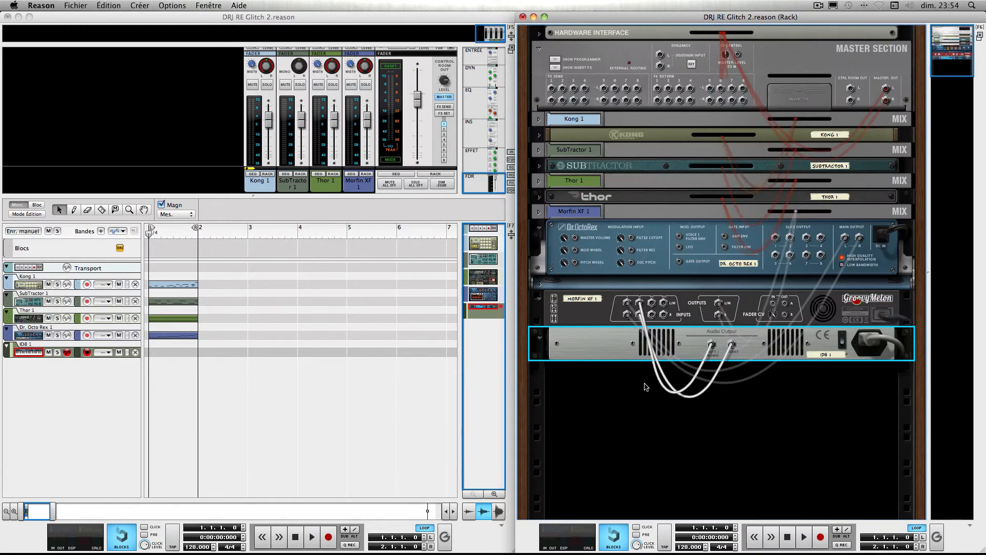
Add a SubTractor analog synthesizer below the ID8 and check its cabling to the Morfin XF inputs.
right_click(670, 412)
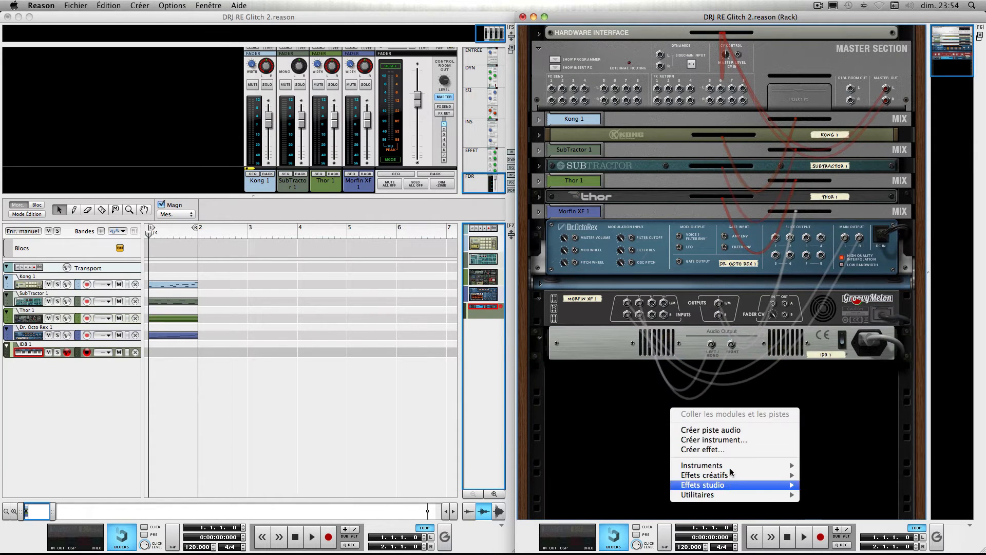
mouse_move(735, 471)
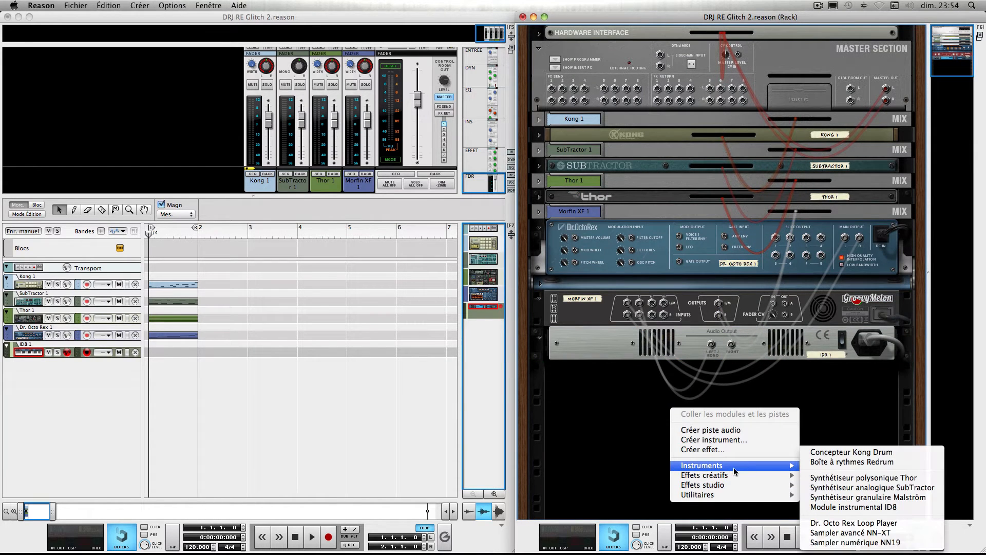
left_click(837, 488)
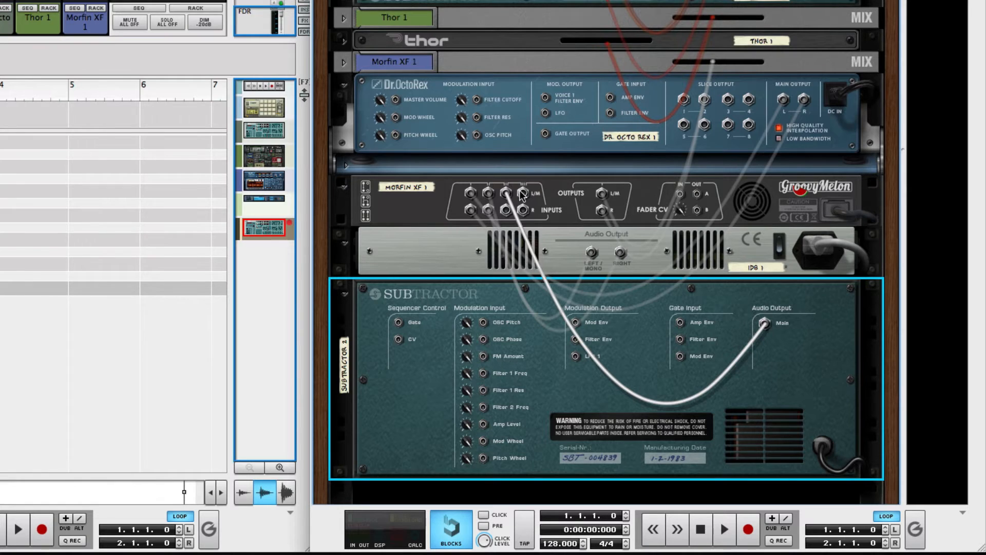
key("Tab")
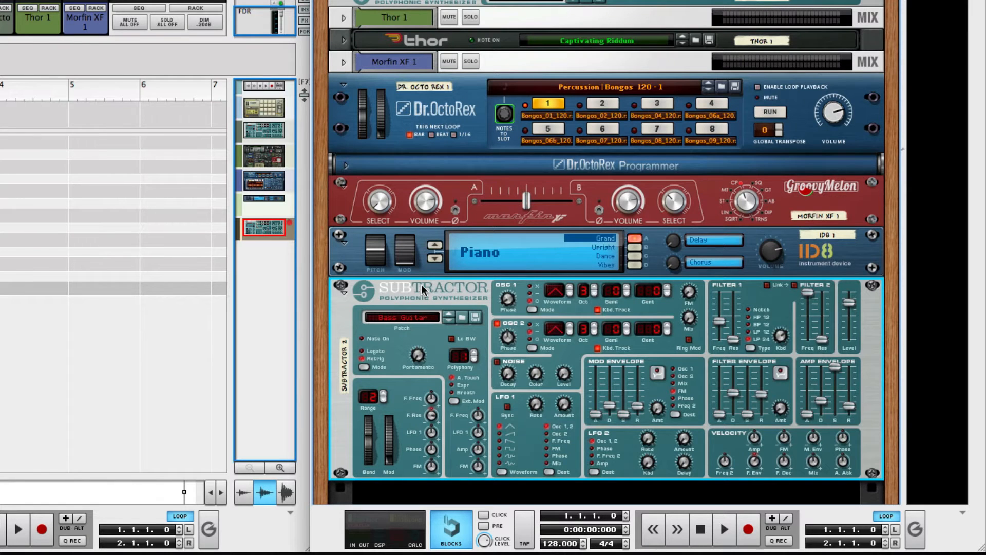
Switch the ID8 to Electric Piano and delete it together with the newly added SubTractor.
left_click(434, 258)
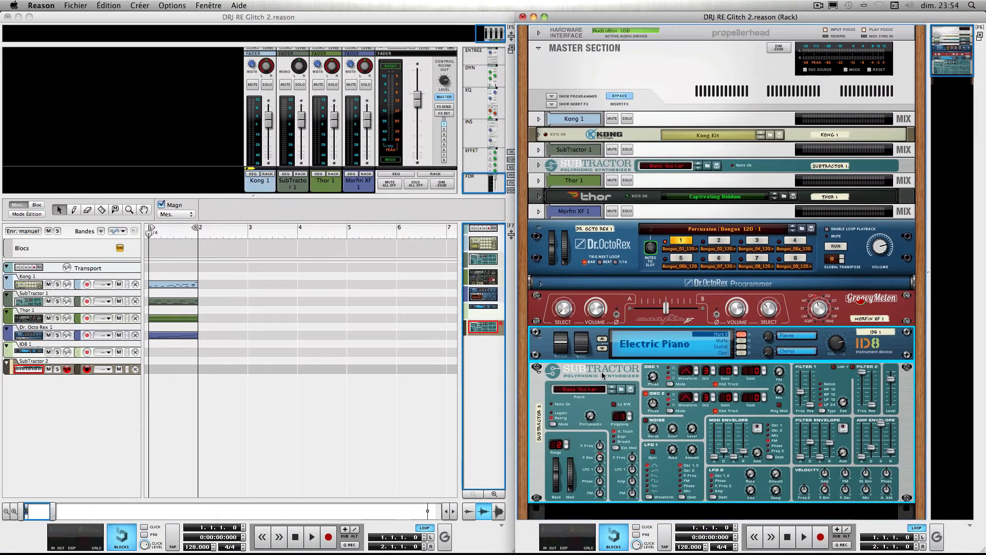
key("Delete")
key("Return")
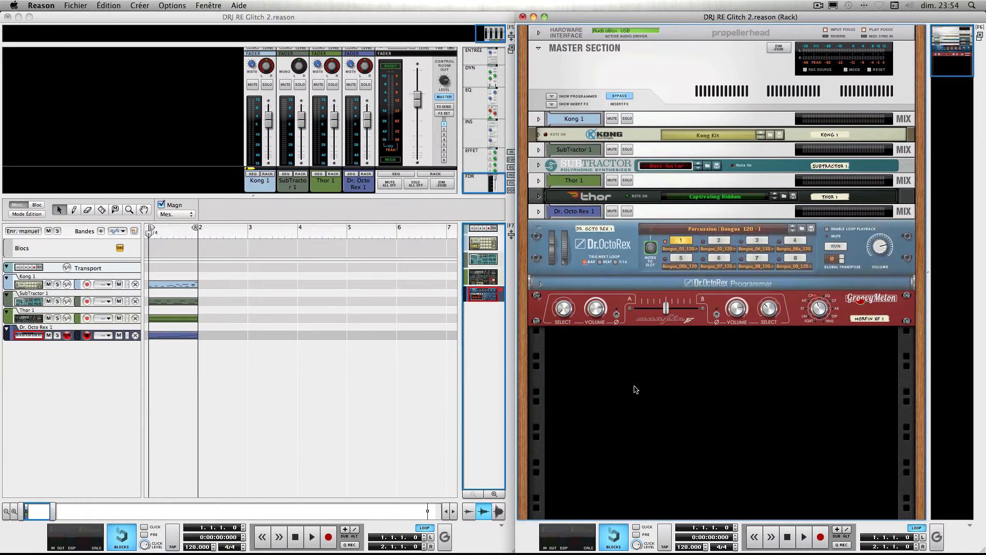
Delete Morfin XF 1 from the rack and fold Dr. Octo Rex 1.
left_click(627, 321)
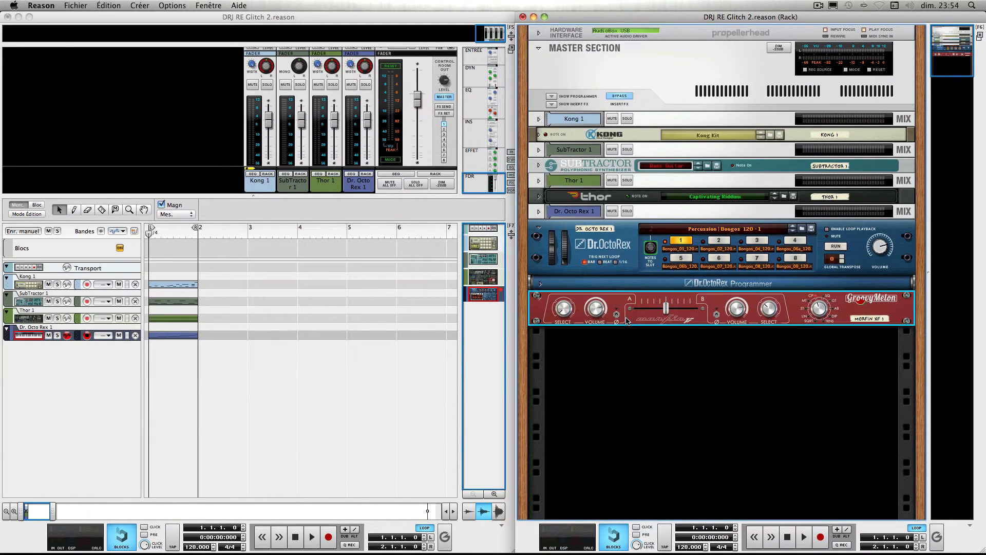
key("Delete")
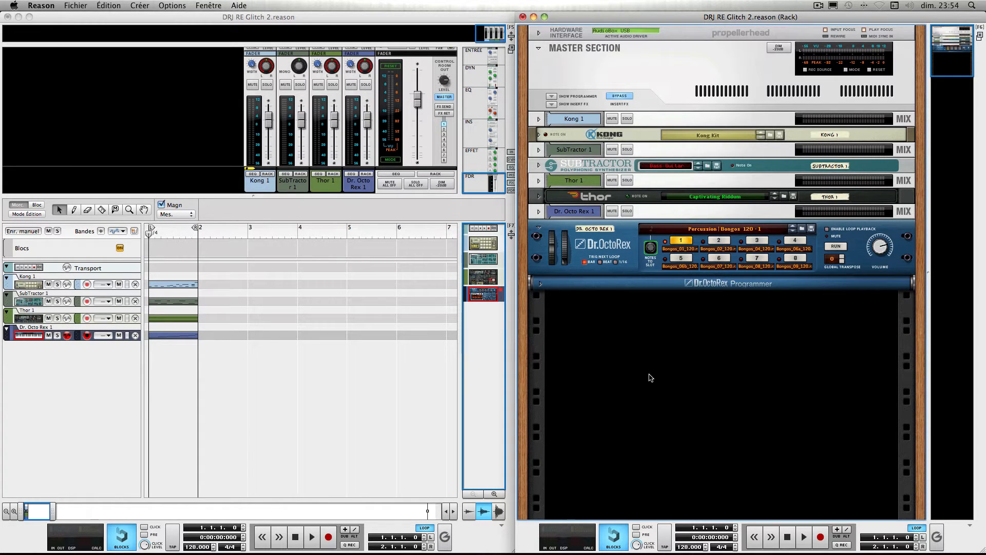
left_click(538, 229)
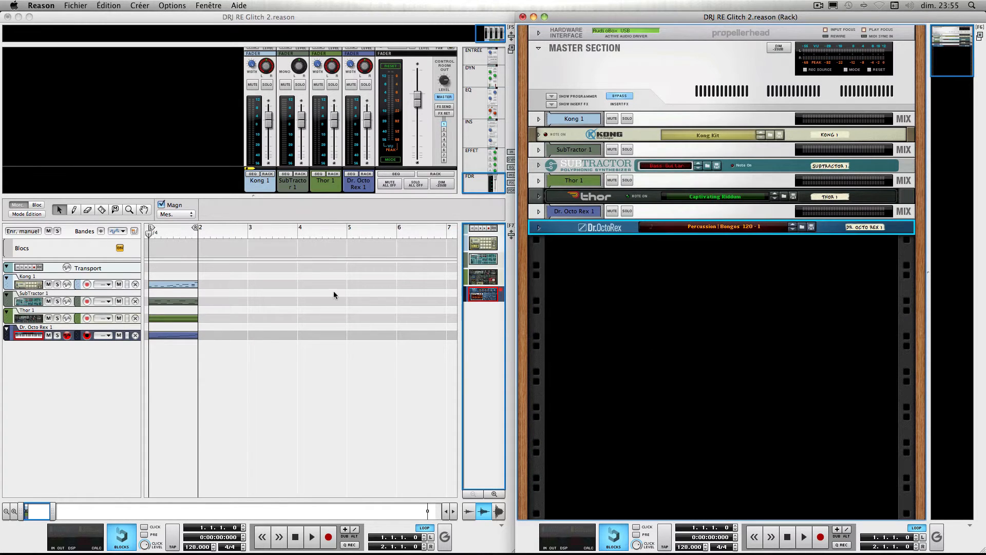
left_click(690, 317)
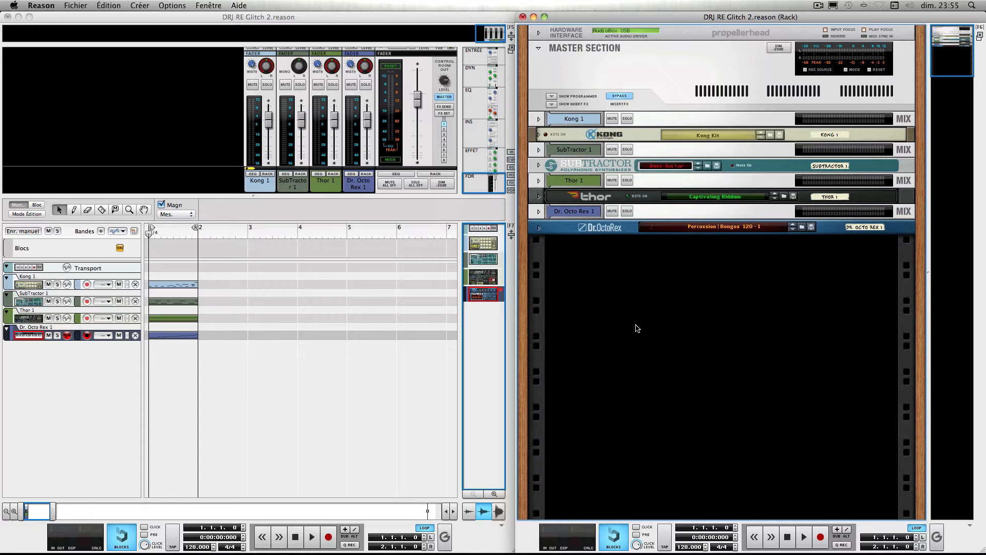
Create a new mix channel below Dr. Octo Rex 1 and add a Morfin XF Crossfader to that channel.
right_click(659, 307)
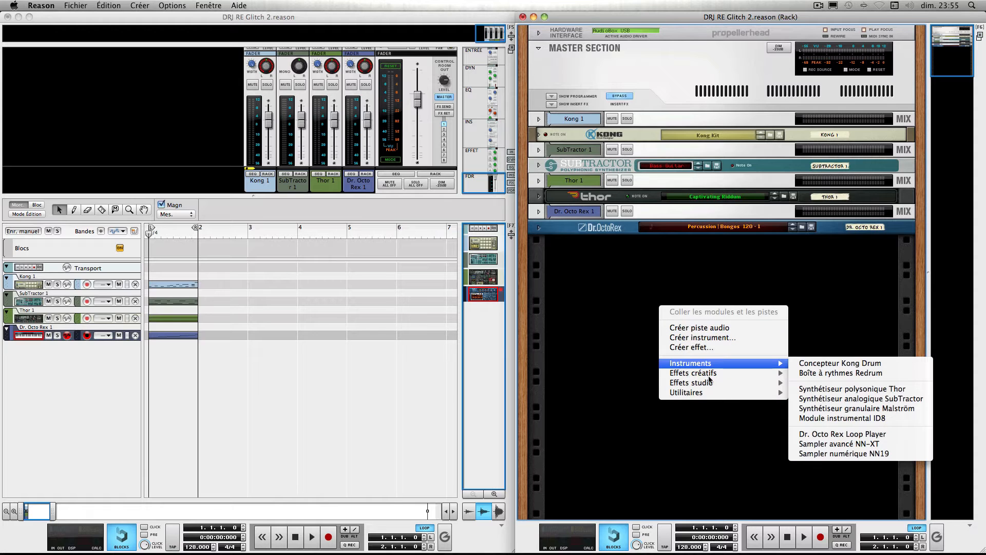
mouse_move(729, 393)
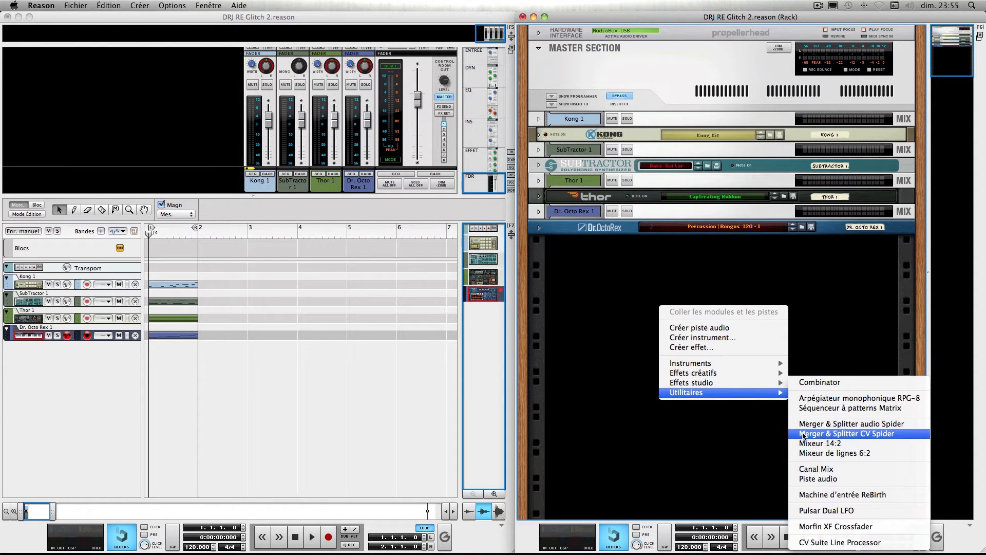
left_click(819, 469)
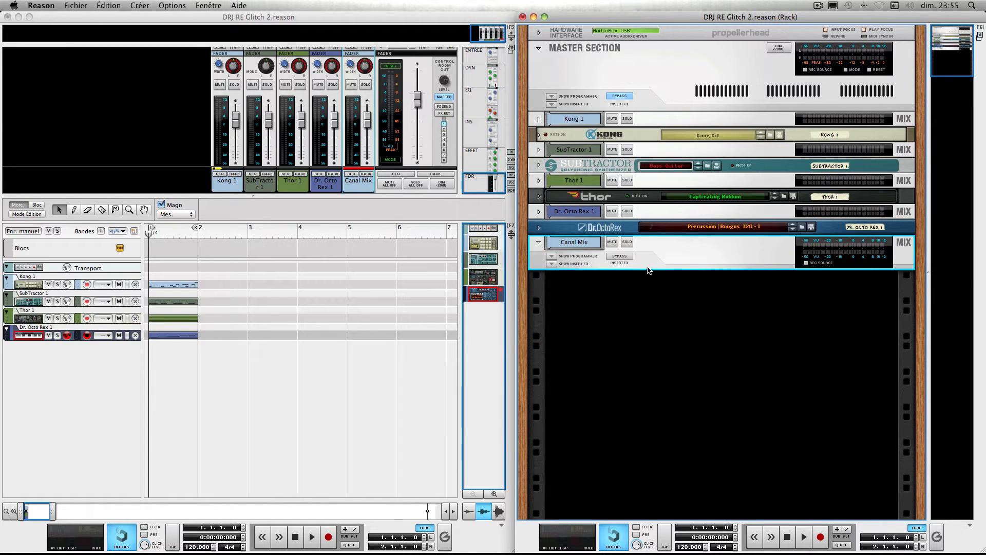
right_click(650, 264)
mouse_move(746, 384)
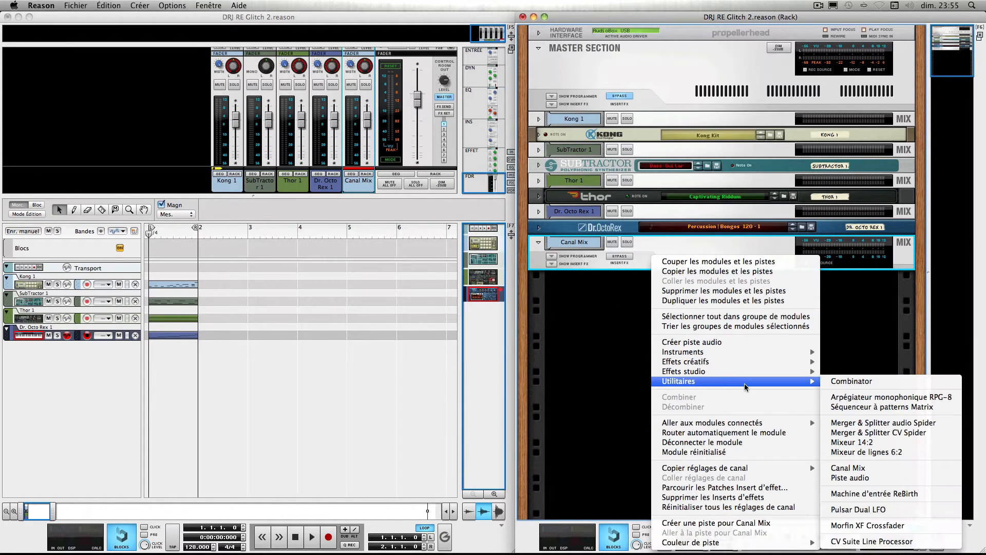
left_click(904, 528)
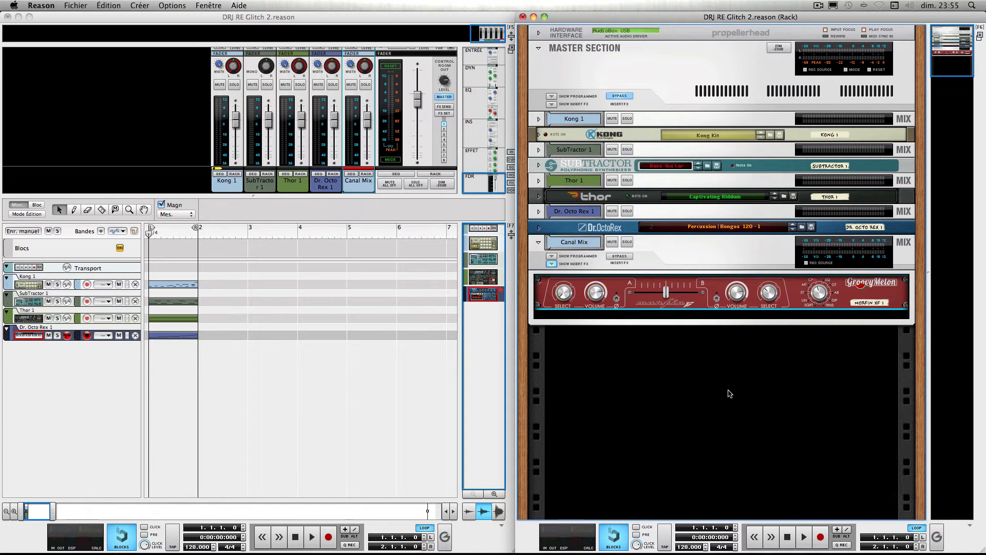
Inspect the Morfin XF's connections on the rear of the rack and unfold the Kong 1 mix channel.
key("Tab")
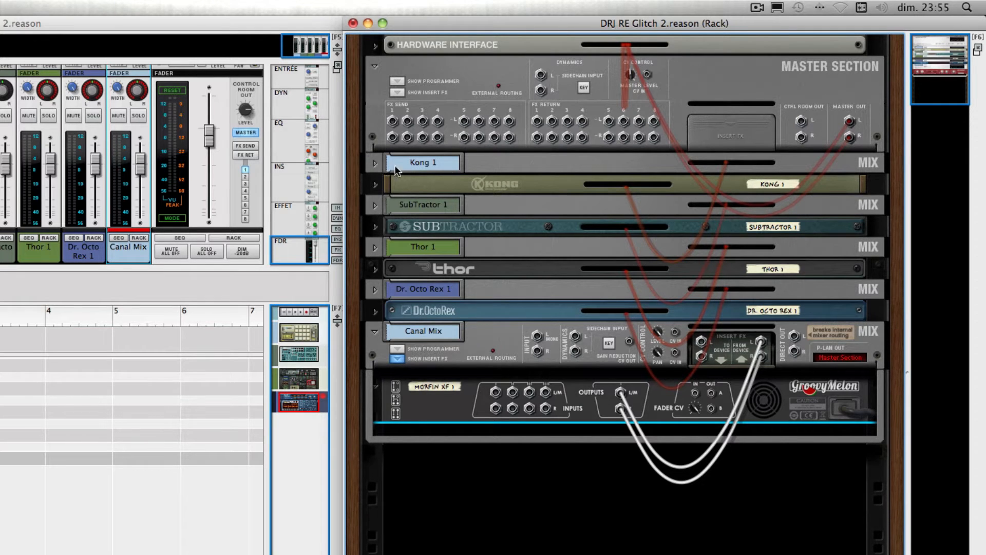
left_click(487, 169)
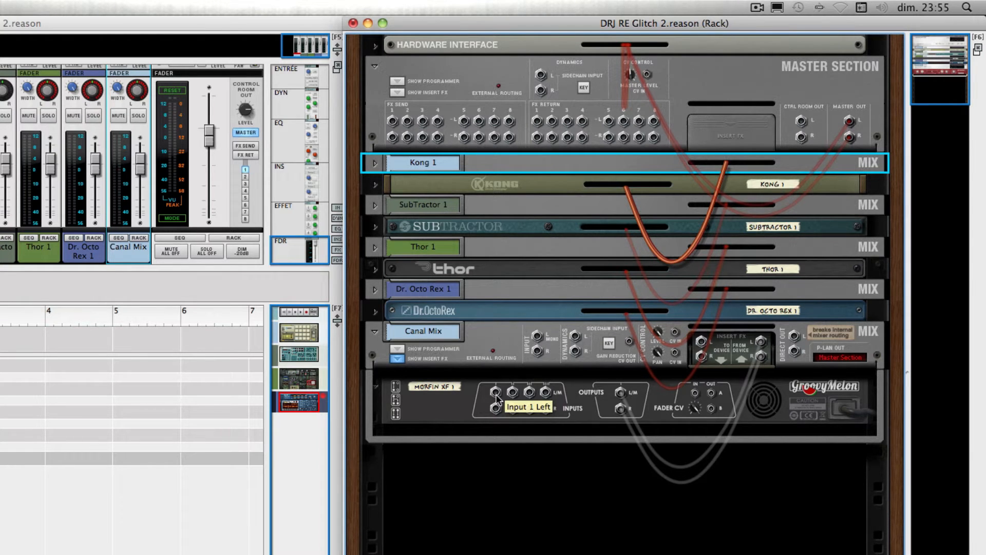
left_click(375, 163)
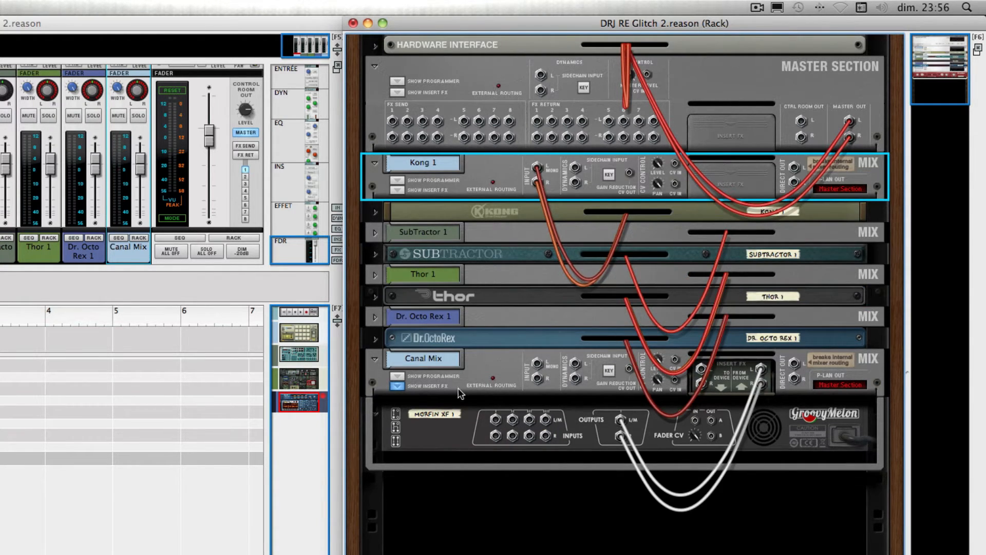
Create a sequencer track for the mix channel that holds the Morfin XF as its insert effect.
left_click(480, 375)
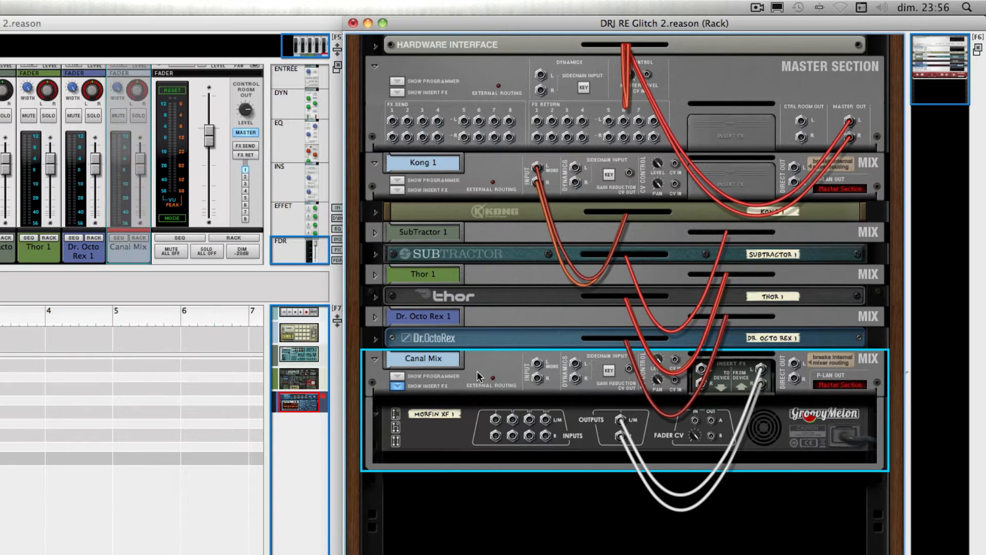
key("Tab")
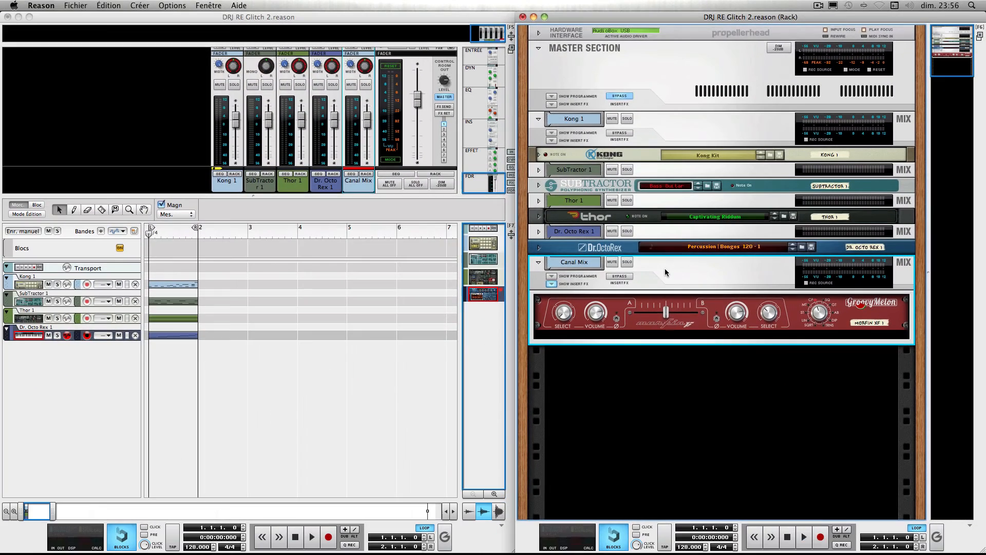
right_click(548, 351)
mouse_move(611, 514)
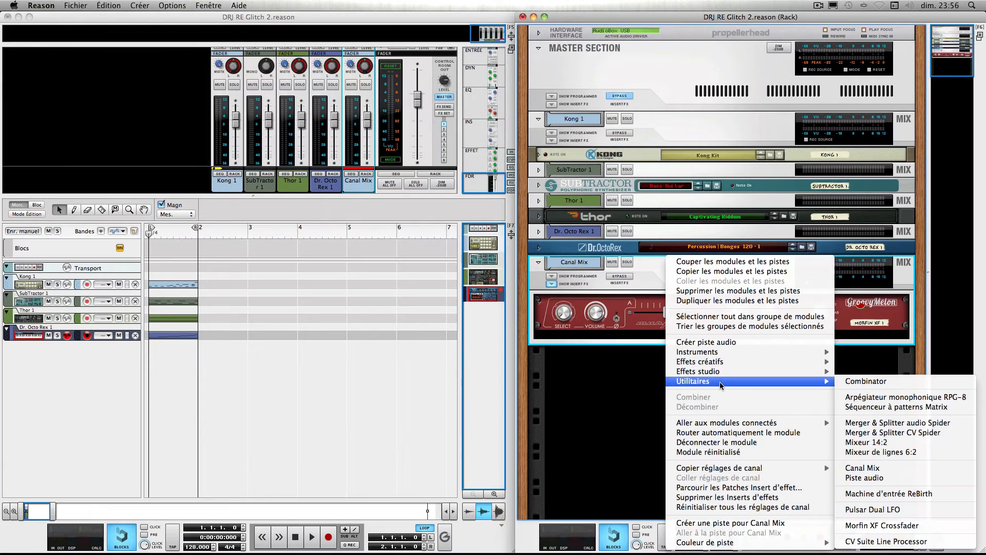
mouse_move(746, 426)
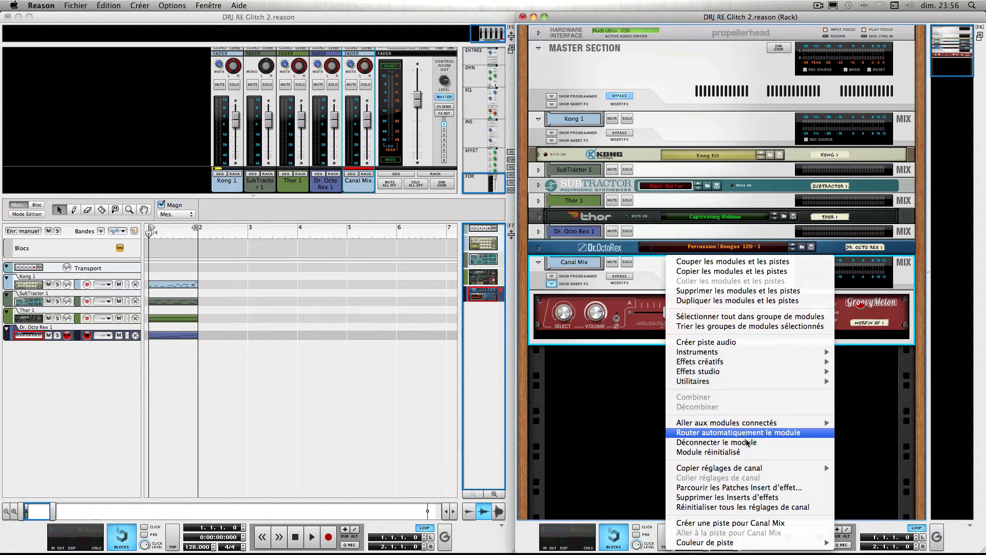
left_click(730, 523)
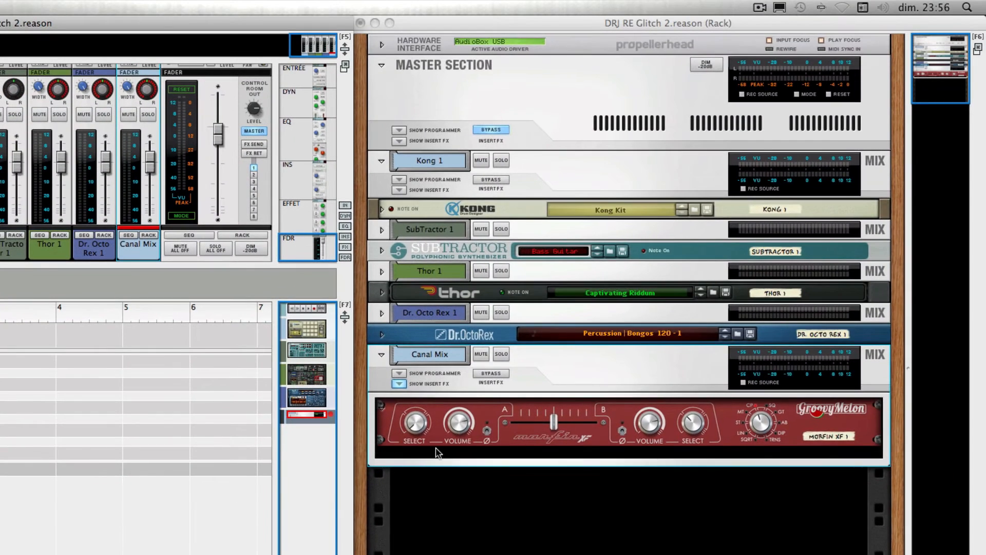
Reroute the outputs of Kong 1 and SubTractor 1 from their mix channels to the Morfin XF's first and second stereo inputs.
key("Tab")
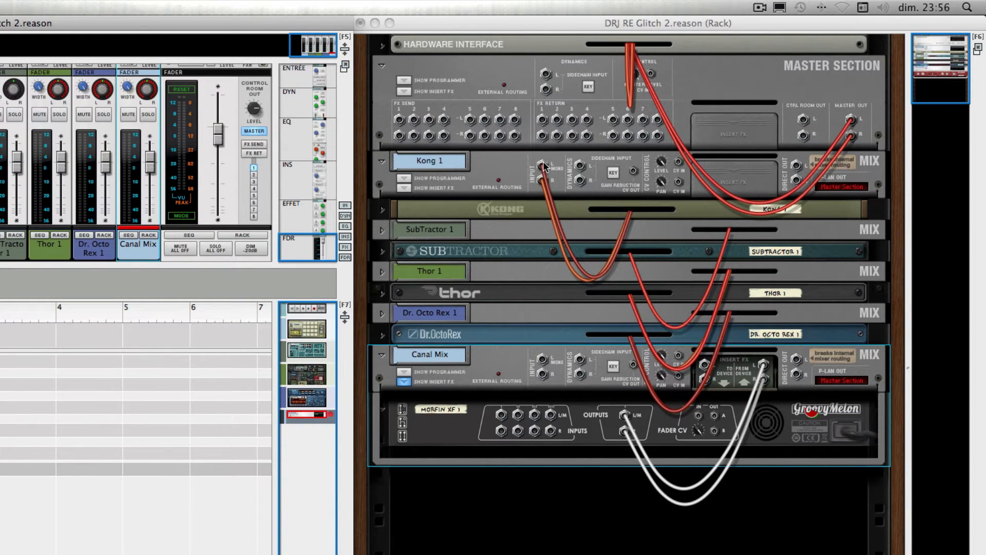
left_click_drag(543, 165, 502, 431)
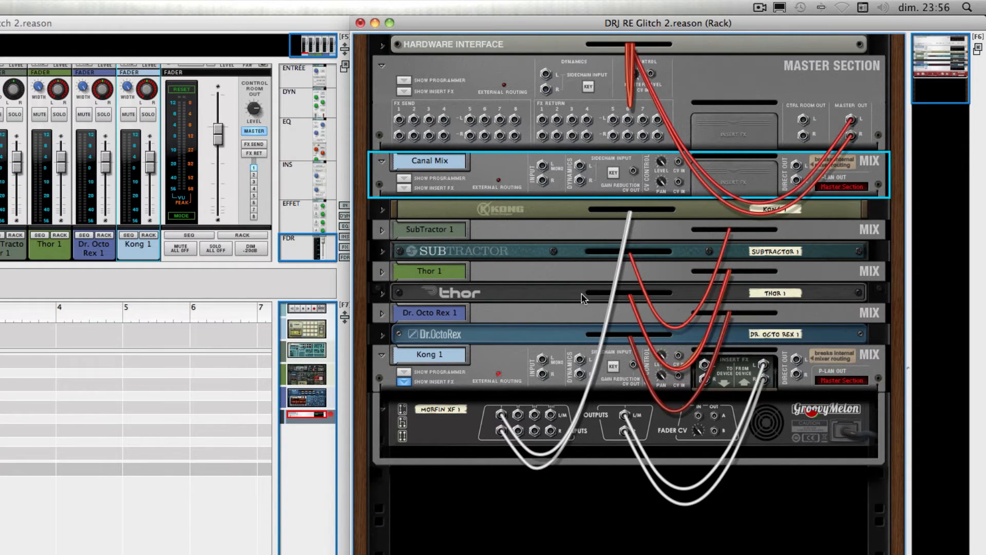
left_click(382, 229)
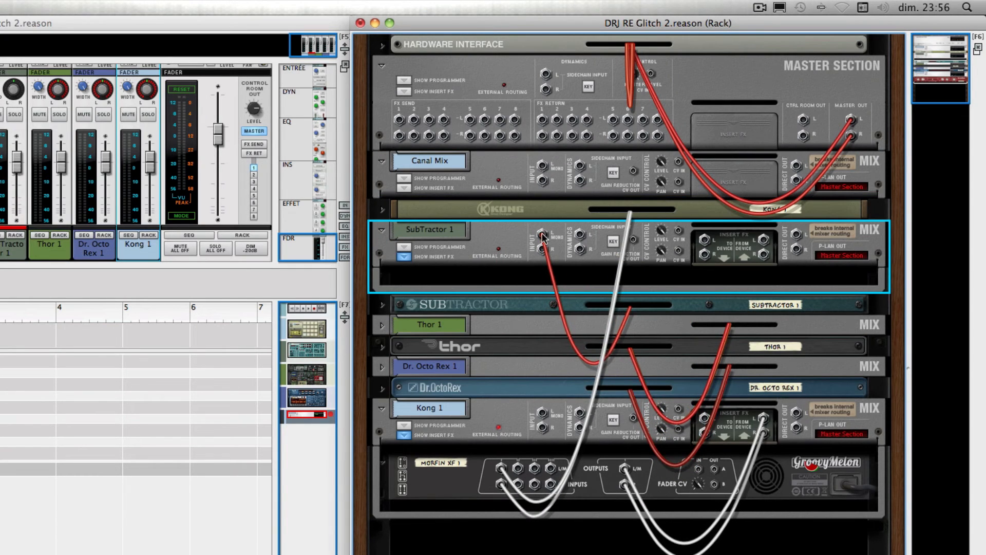
left_click_drag(543, 237, 518, 469)
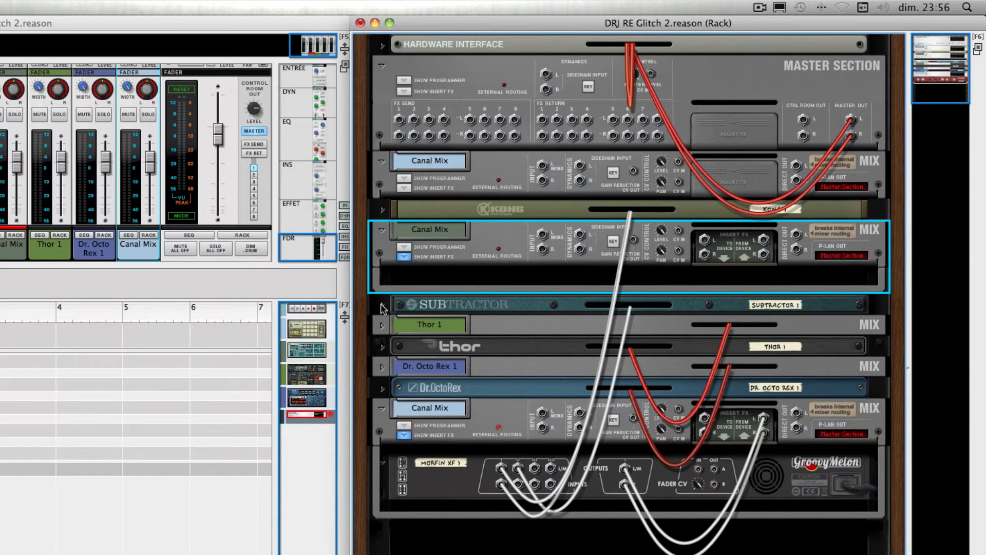
Unfold Thor 1's mix channel and move its cables to the Morfin XF's third stereo input.
left_click(382, 326)
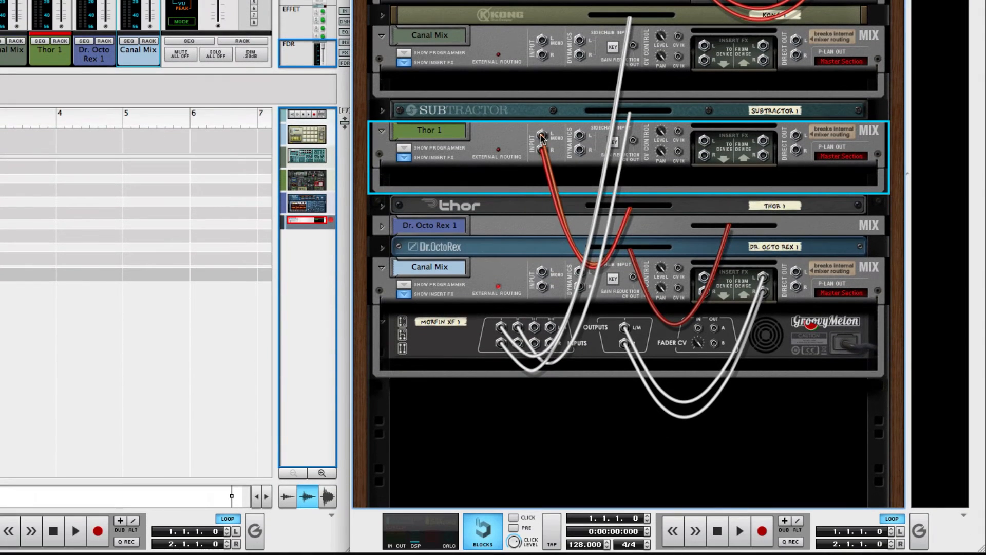
left_click_drag(541, 138, 535, 318)
left_click_drag(543, 141, 535, 335)
Unfold Dr. Octo Rex 1 and its mix channel, and move both left and right cables to the Morfin XF's fourth stereo input.
left_click(381, 239)
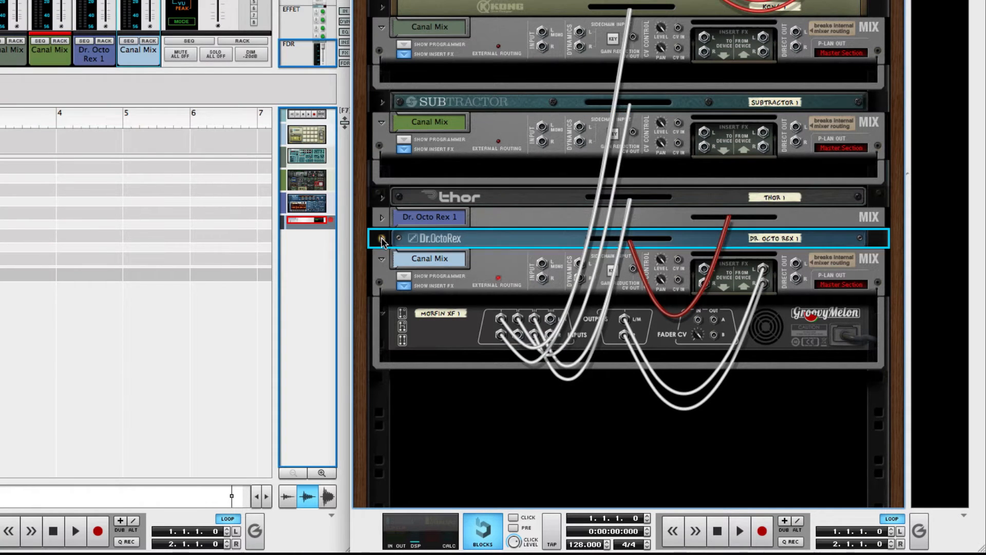
left_click(382, 218)
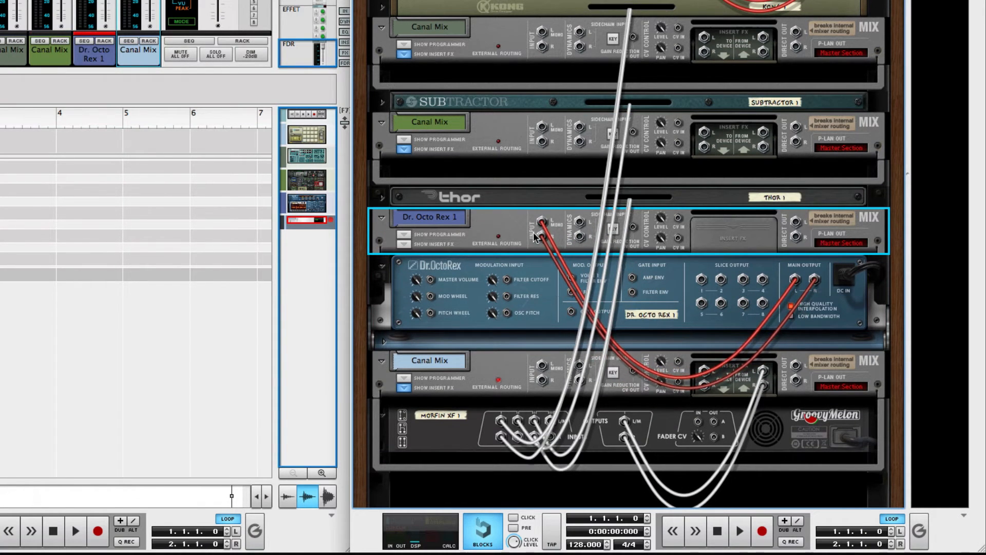
left_click_drag(543, 221, 551, 436)
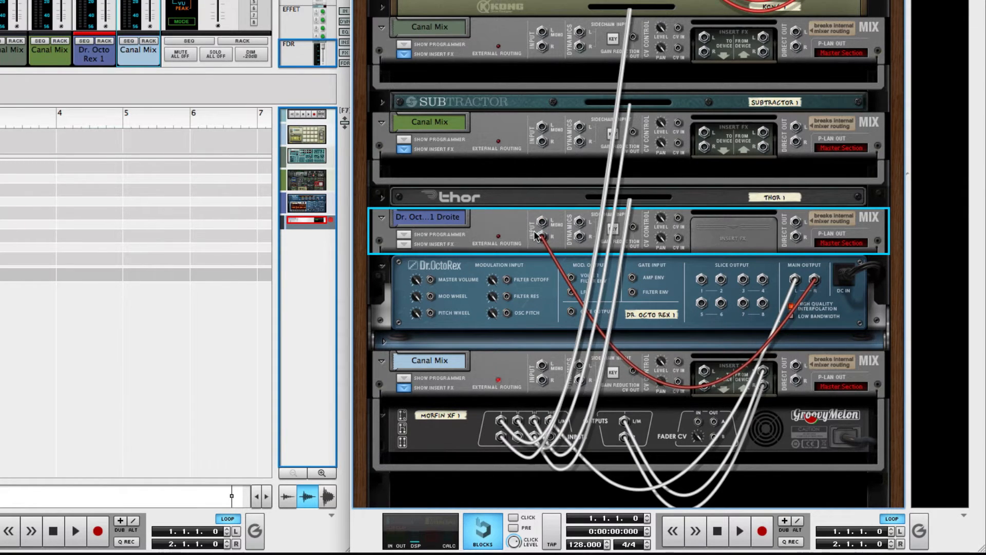
left_click_drag(539, 238, 552, 436)
scroll(566, 345, "down", 1)
scroll(565, 344, "down", 4)
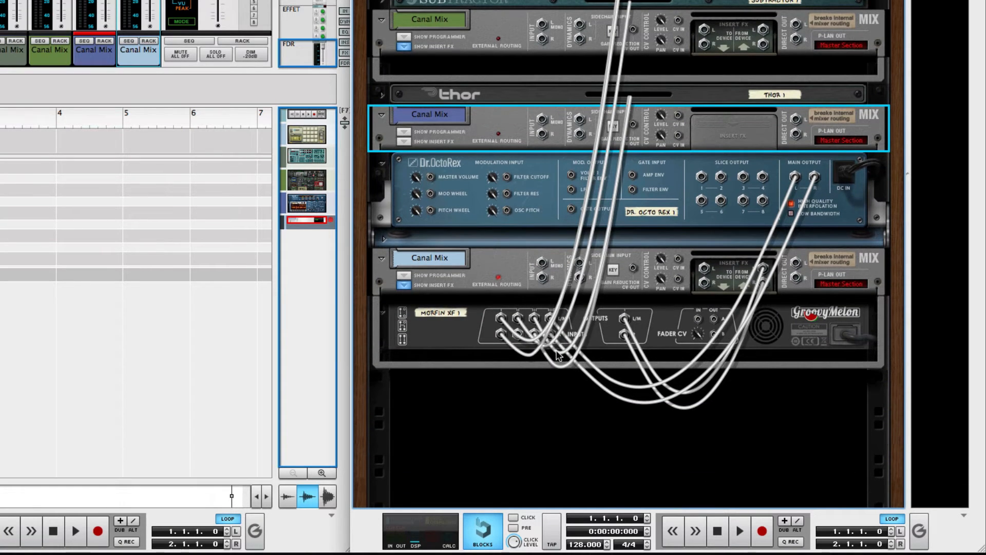
Solo the Morfin XF's Canal Mix track in the sequencer and try playing the loop.
left_click(465, 338)
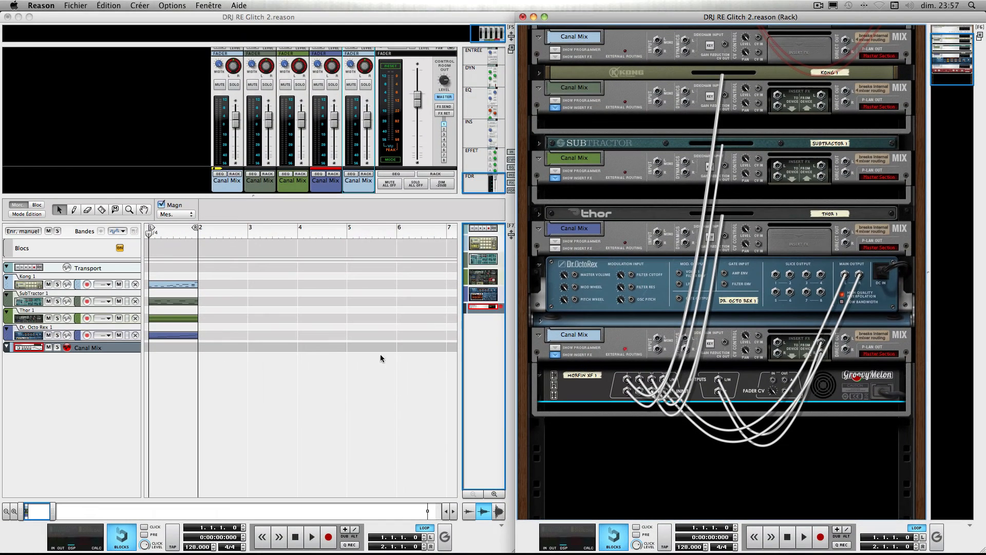
left_click(57, 348)
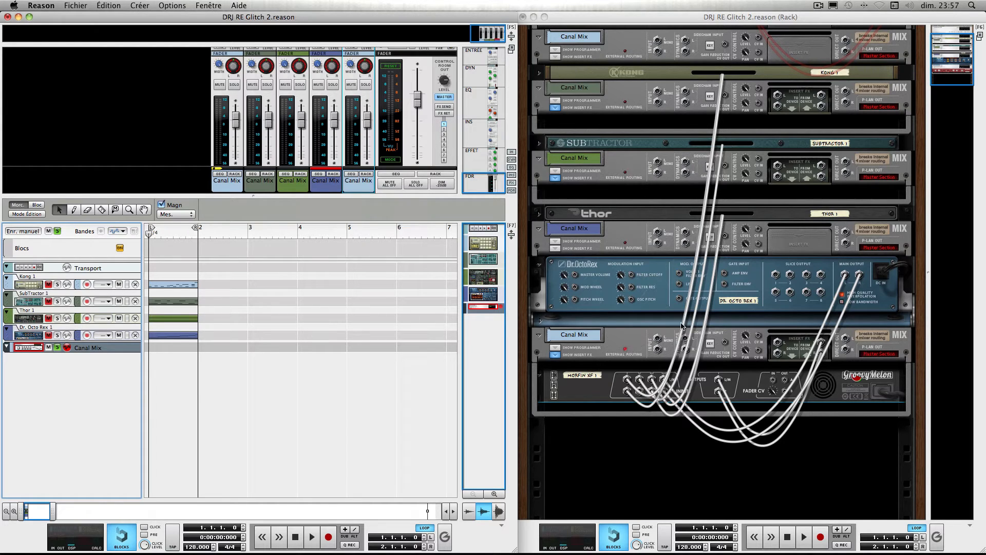
scroll(632, 381, "down", 1)
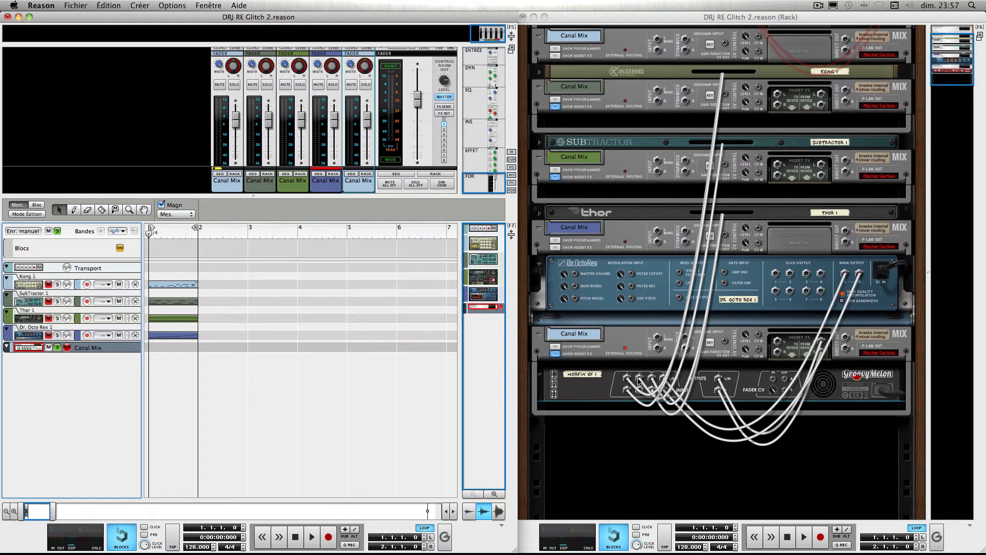
key("Tab")
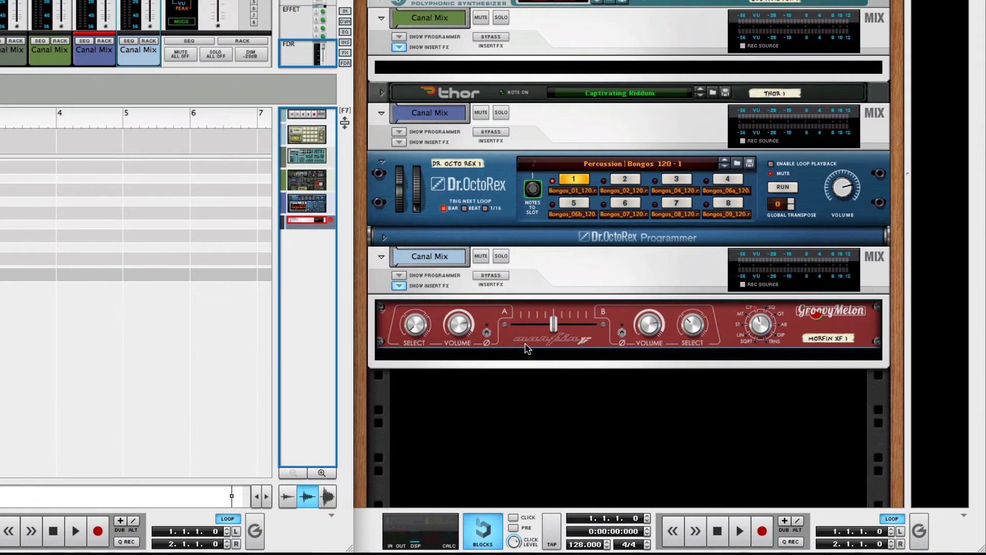
key("space")
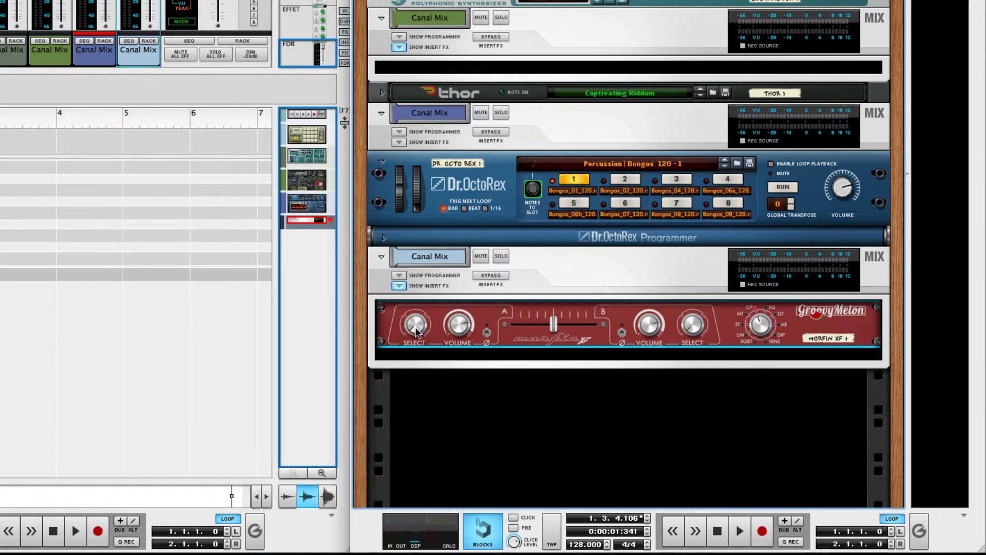
Check the Morfin XF's output cabling, select its mixer channel, and try toggling solo on its sequencer track with brief playback.
key("Tab")
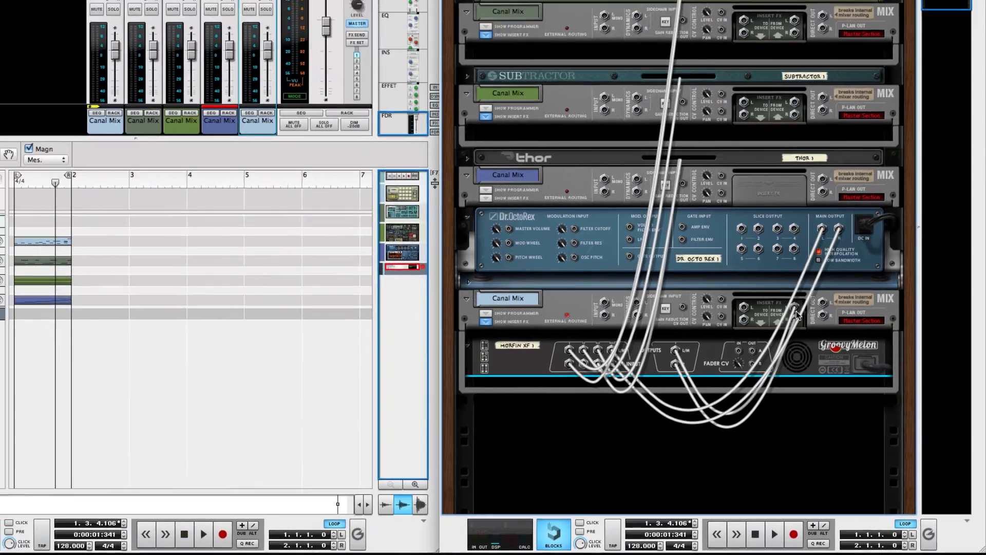
key("Tab")
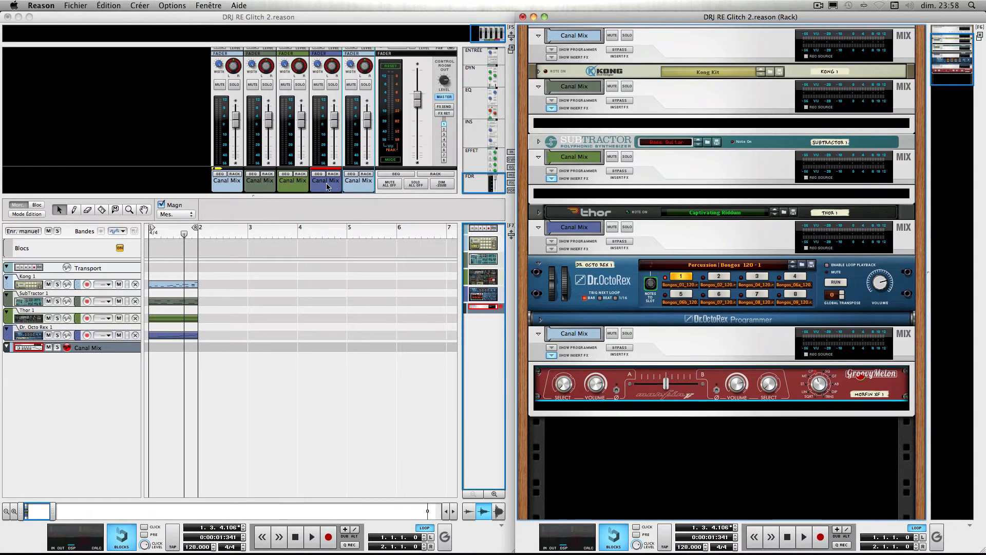
left_click(355, 187)
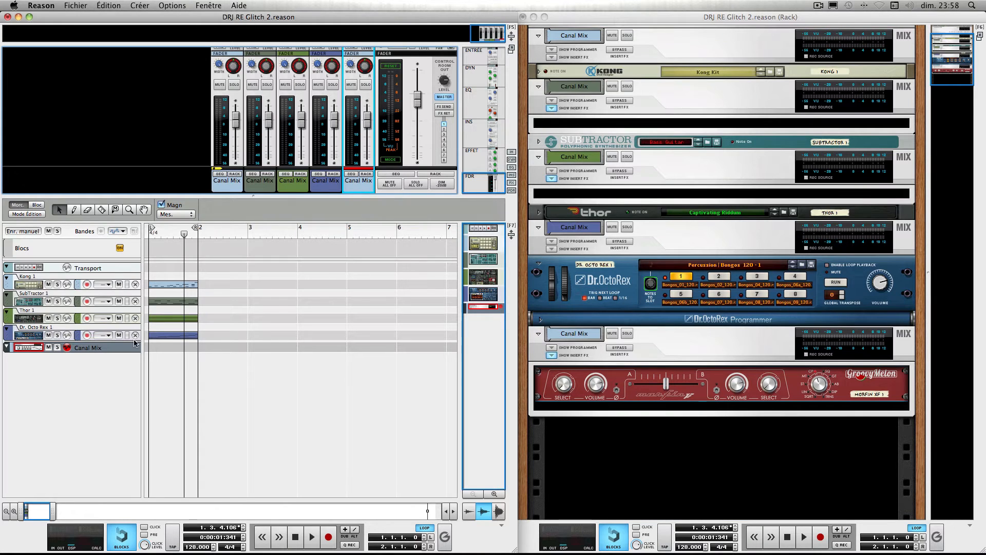
left_click(58, 348)
key("space")
key("space")
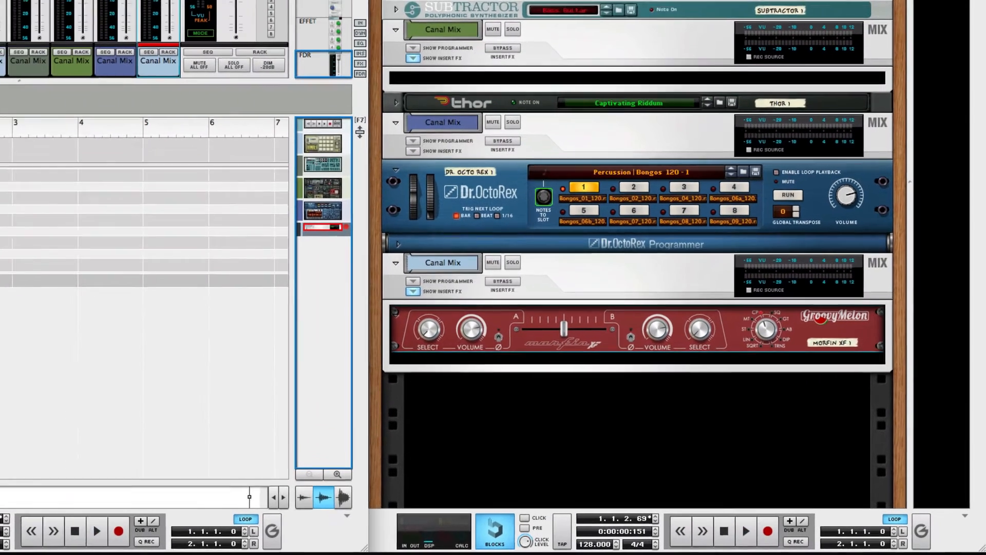
Play the loop while sweeping the Morfin XF crossfader between A and B and changing the input selected for channel A.
key("space")
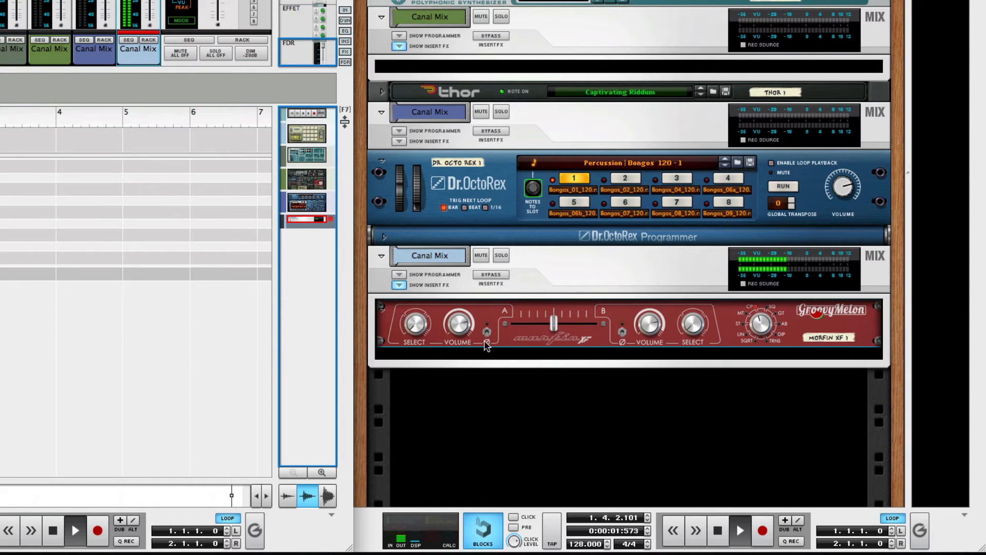
left_click_drag(554, 324, 504, 329)
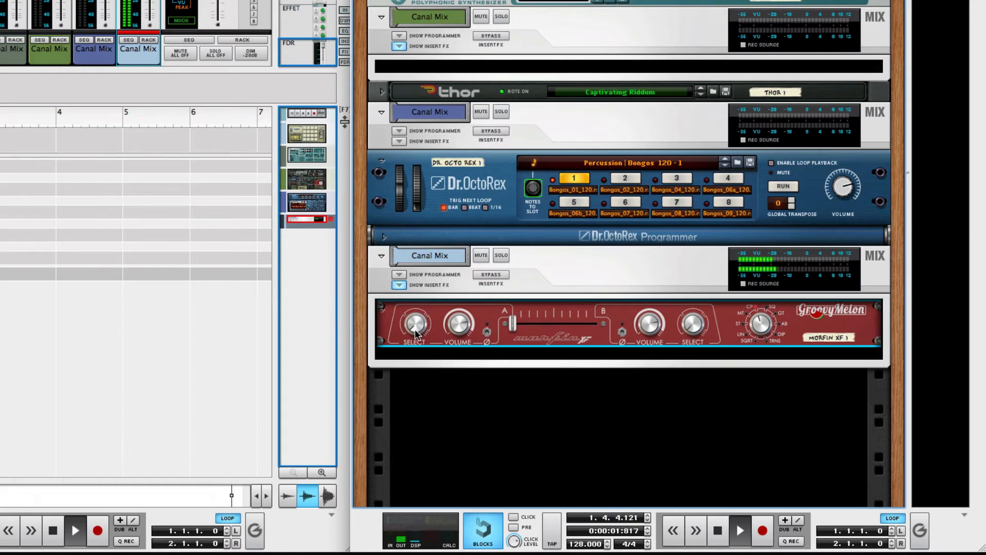
left_click_drag(513, 326, 611, 329)
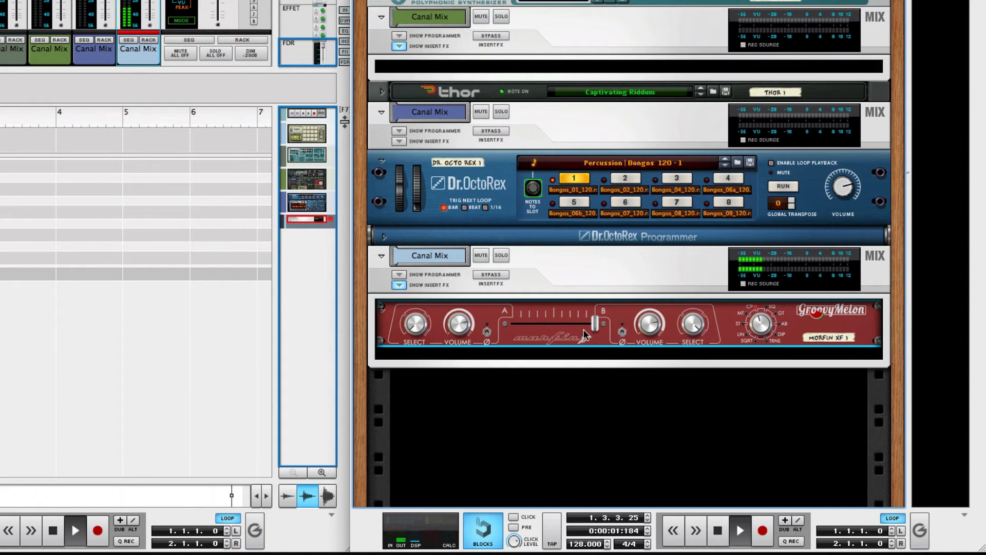
left_click_drag(592, 327, 496, 331)
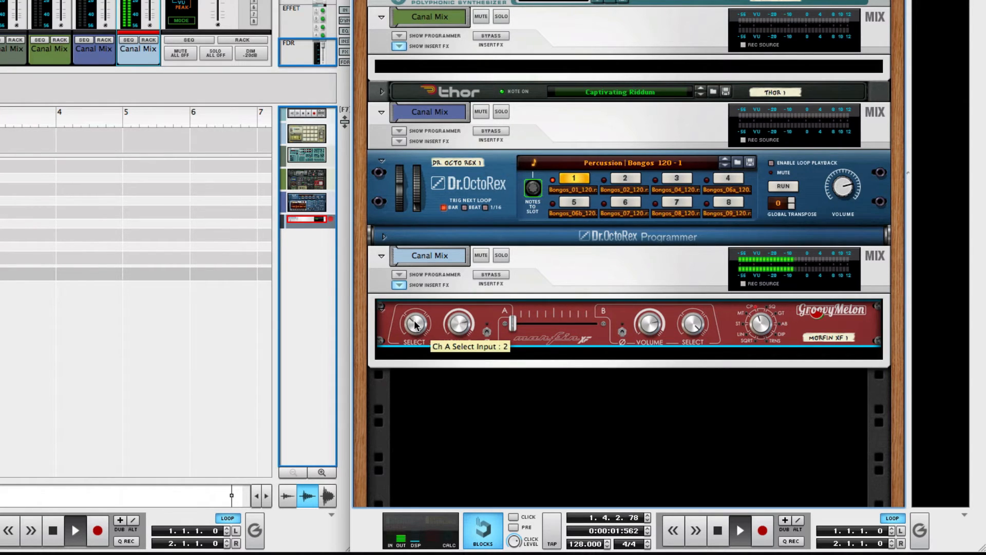
left_click_drag(416, 324, 417, 346)
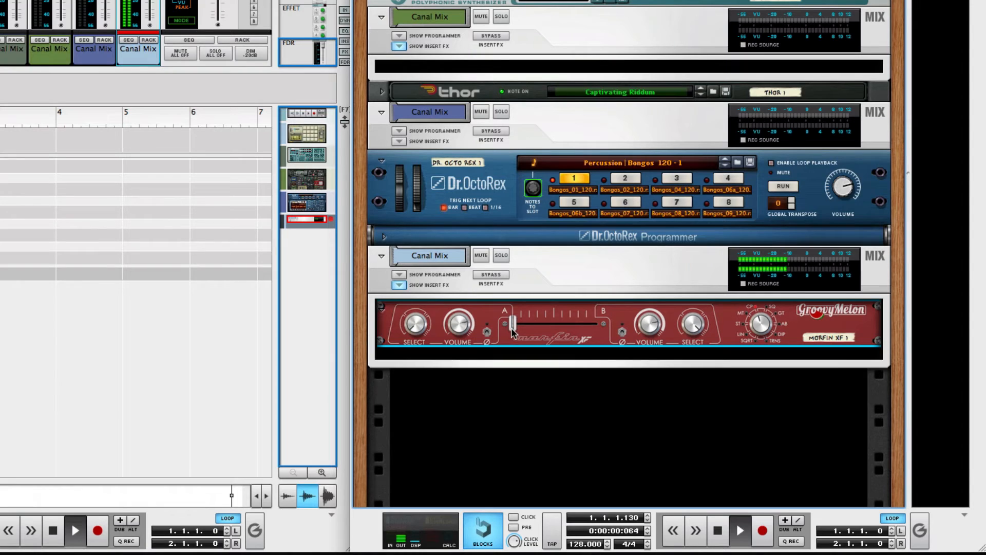
Centre the crossfader at 0.50 and switch the input selectors of channels B and A while the loop plays.
key("space")
left_click_drag(513, 331, 584, 333)
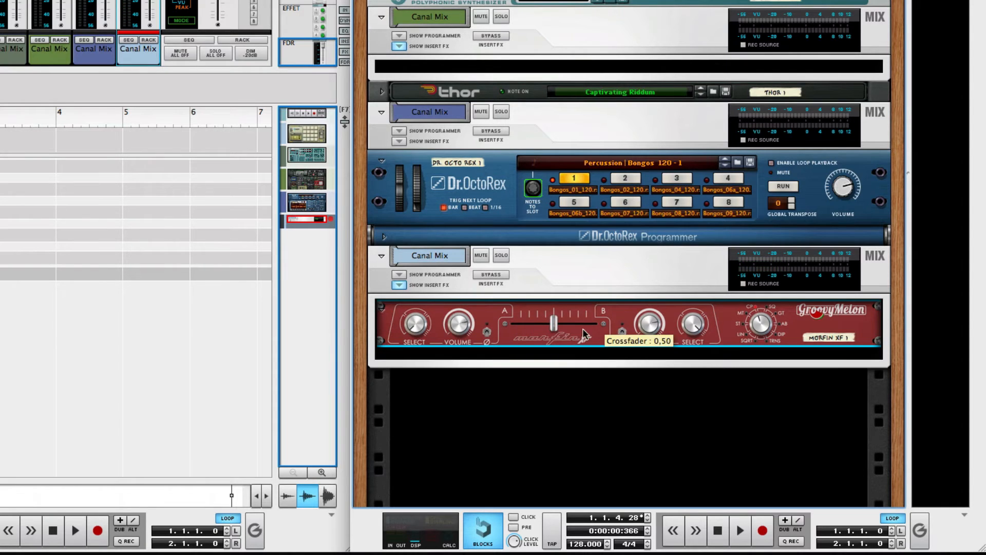
key("space")
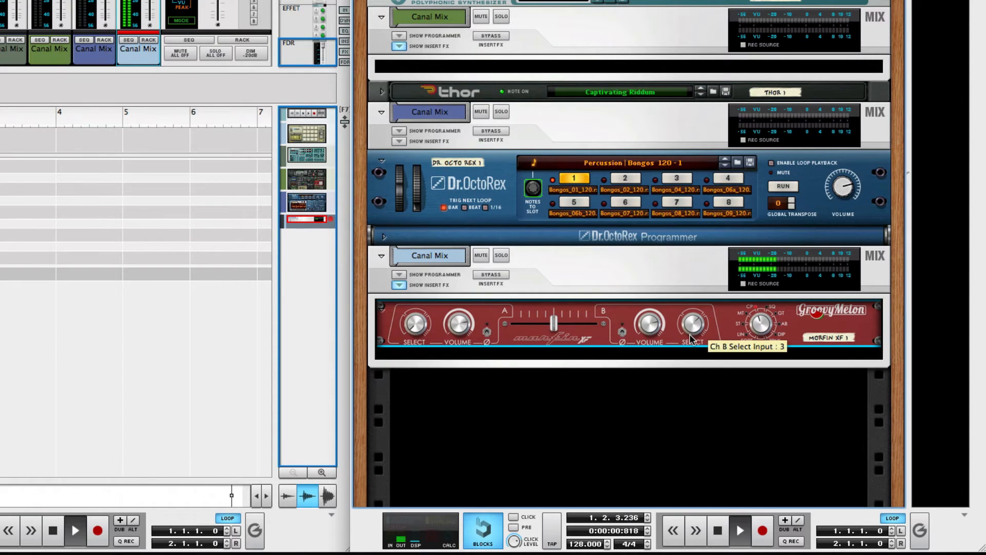
left_click_drag(693, 322, 693, 334)
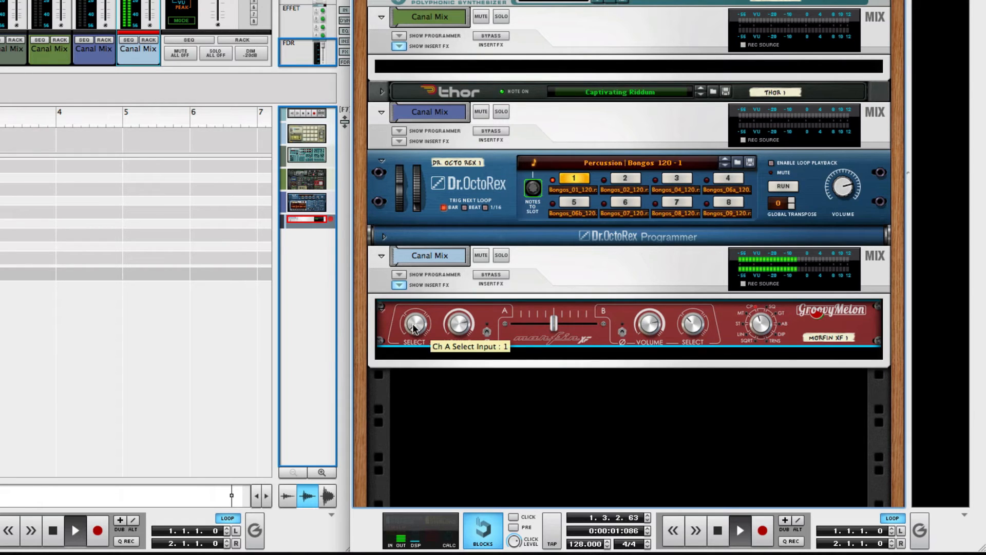
left_click_drag(412, 322, 418, 313)
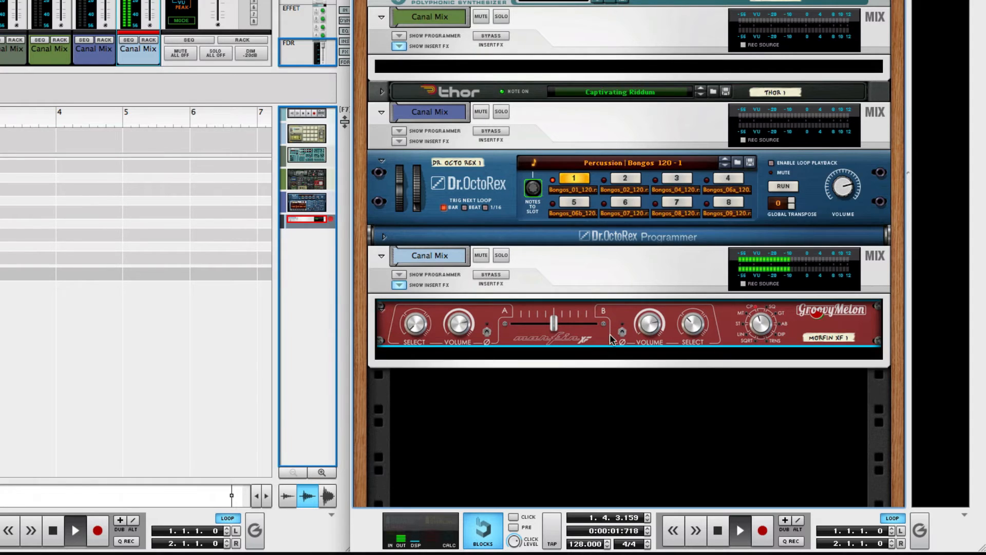
key("space")
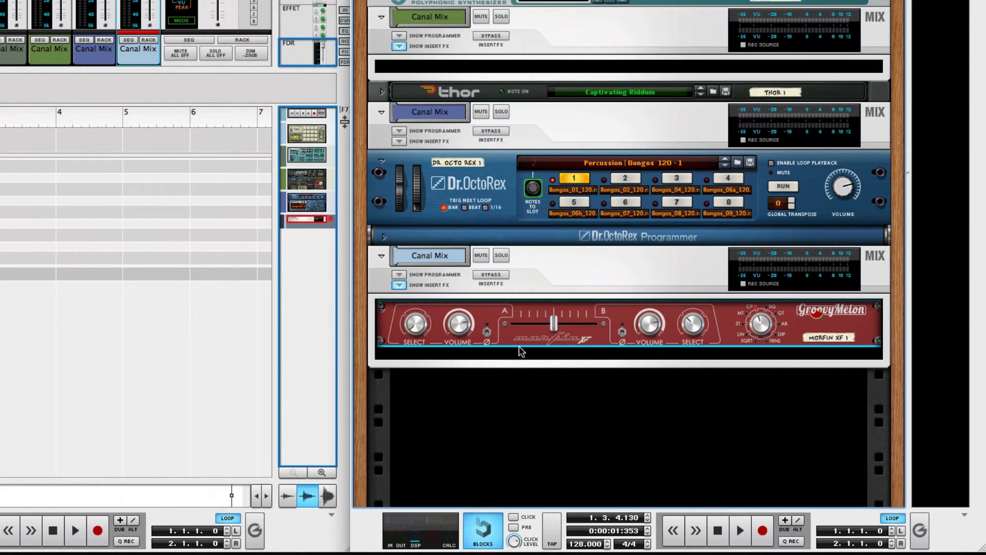
Examine the Morfin XF's inputs, outputs and fader CV connections on the rear of the rack.
key("Tab")
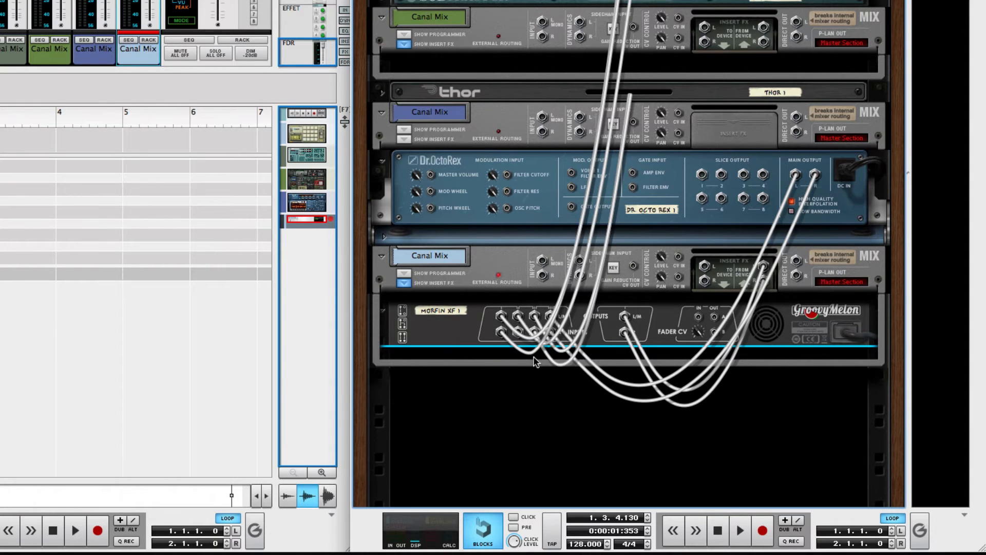
key("Tab")
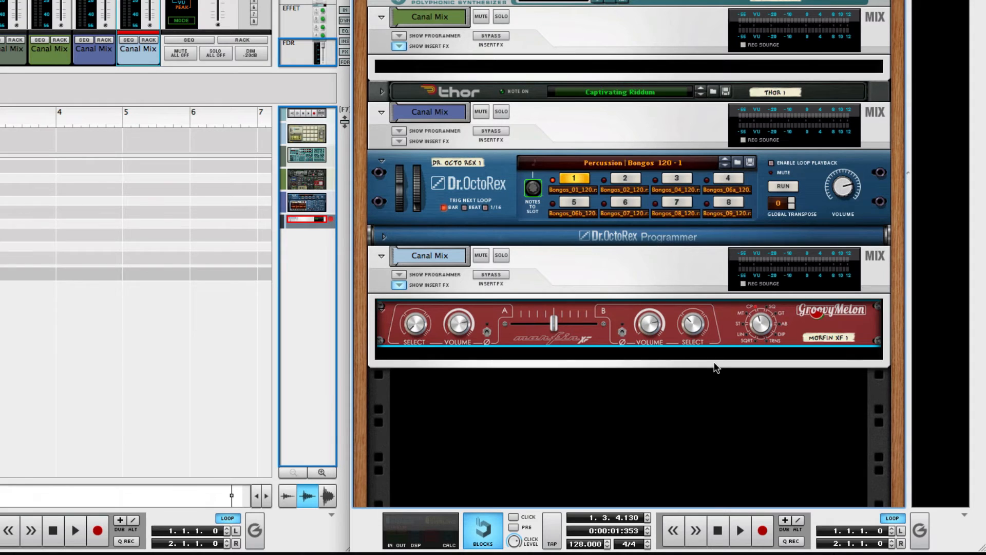
Check the Morfin XF's fader CV connections and add a Pulsar Dual LFO beneath it in the rack.
key("Tab")
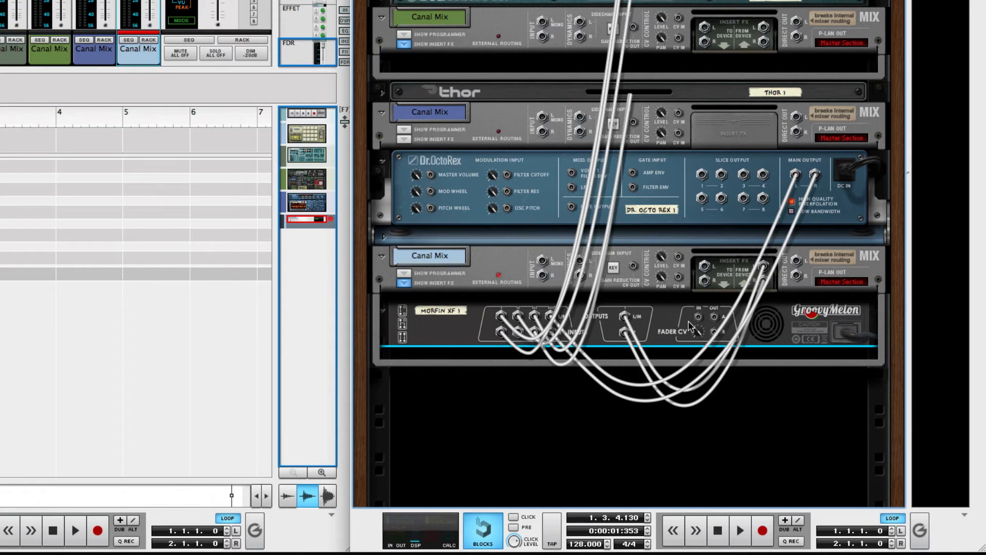
key("Tab")
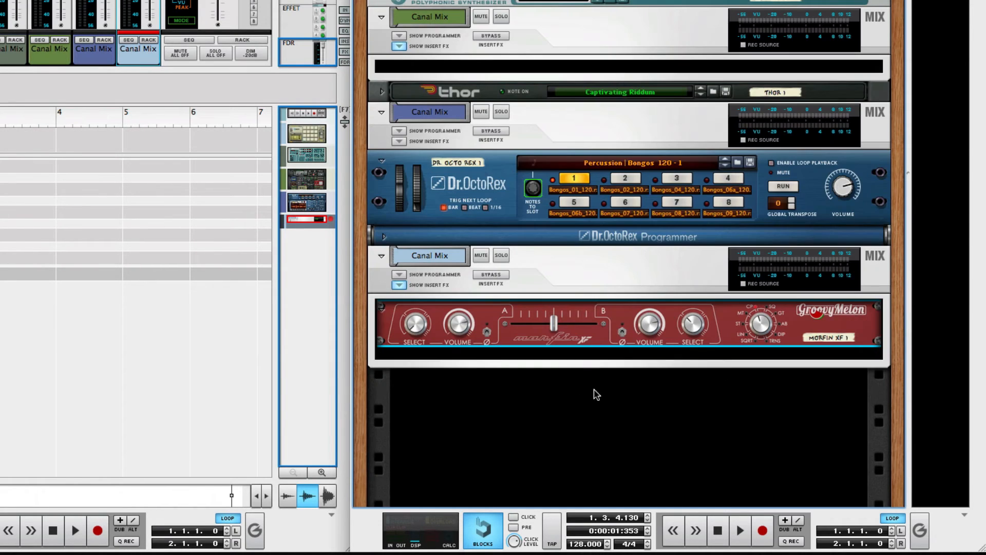
right_click(562, 360)
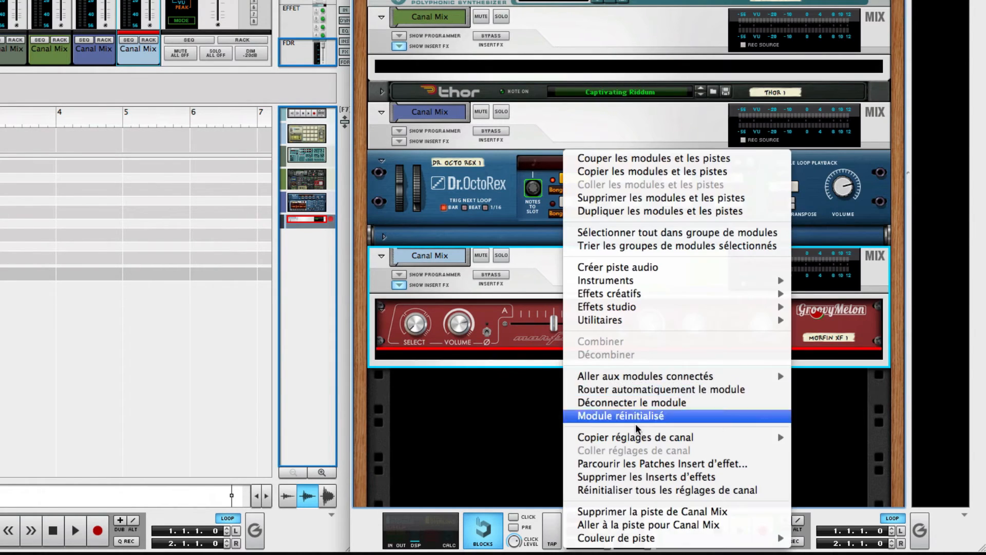
mouse_move(683, 321)
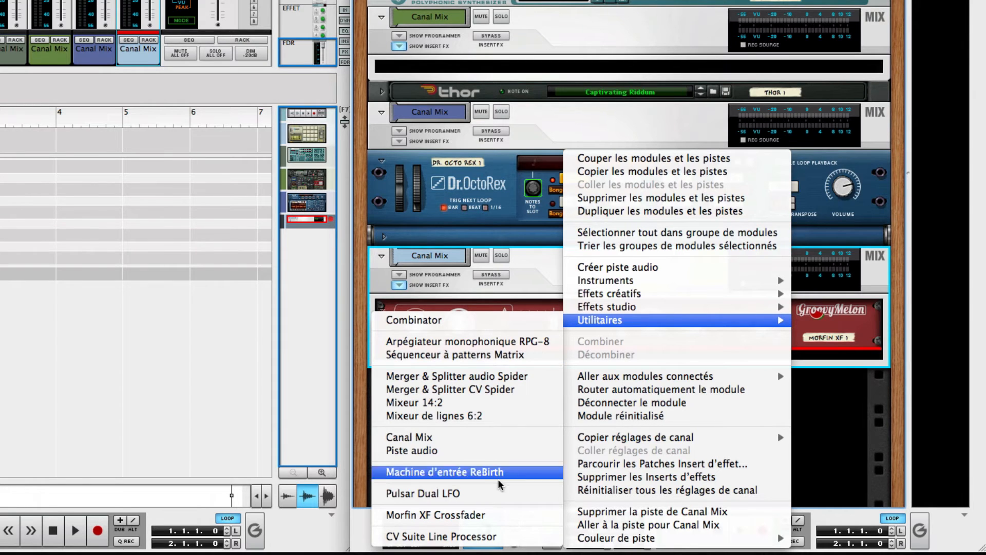
left_click(493, 494)
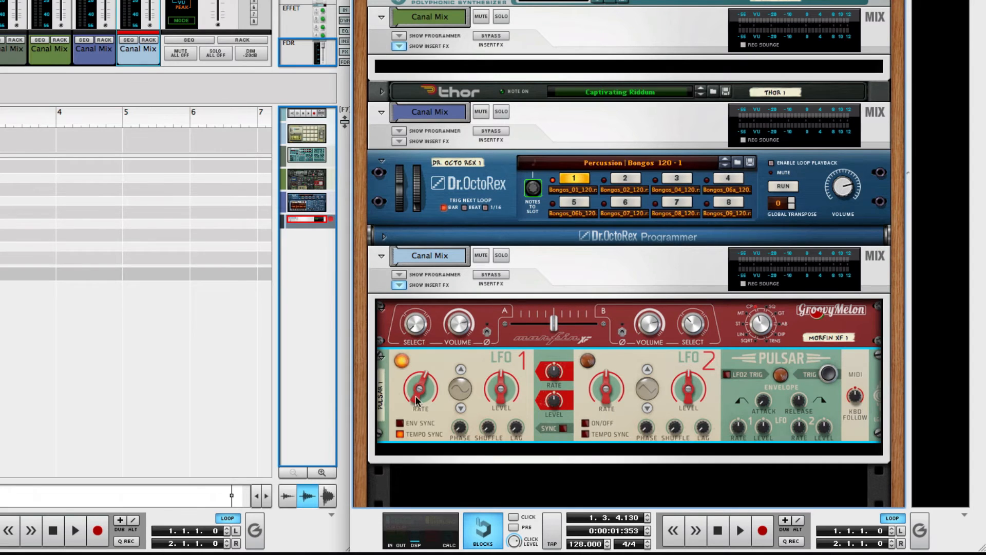
Cable the first CV output of Pulsar LFO 1 to the Morfin XF's upper Fader CV input.
key("Tab")
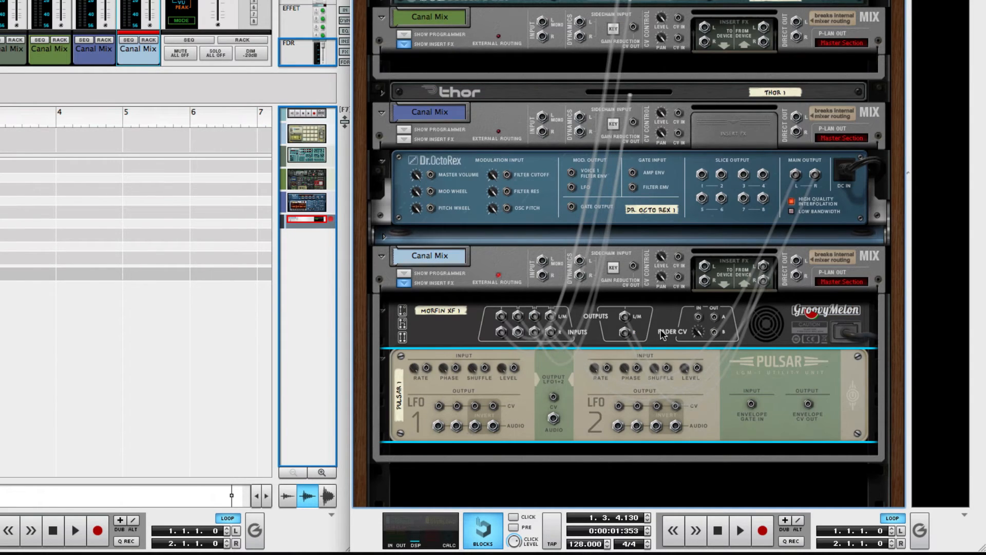
key("k")
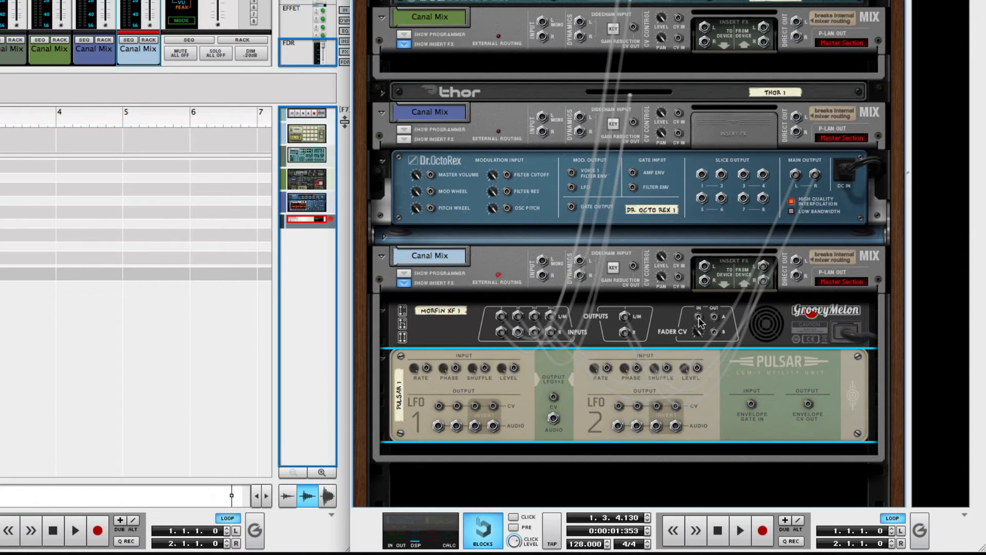
left_click_drag(698, 319, 439, 406)
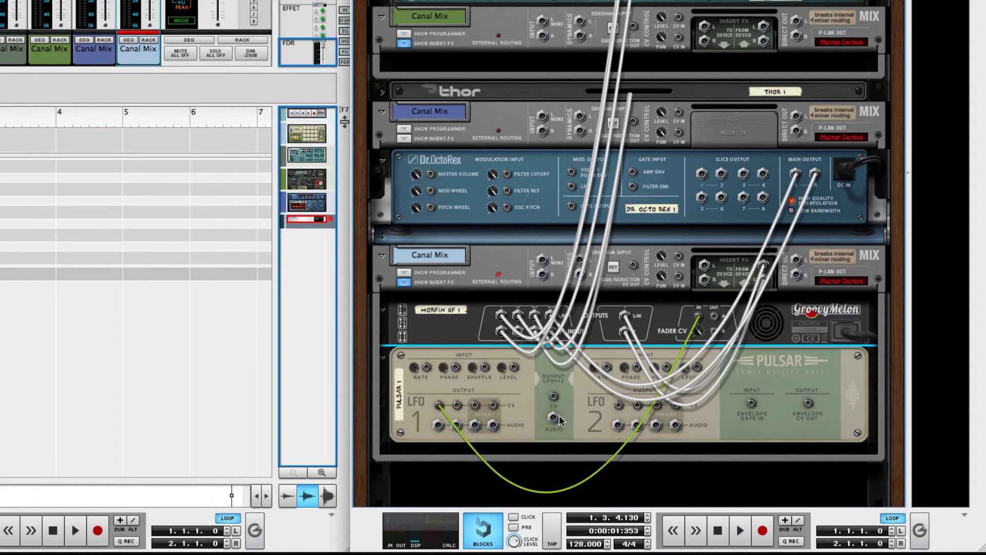
Set Pulsar LFO 1's synced rate to 1/8T and its waveform to square while the loop plays.
key("Tab")
key("space")
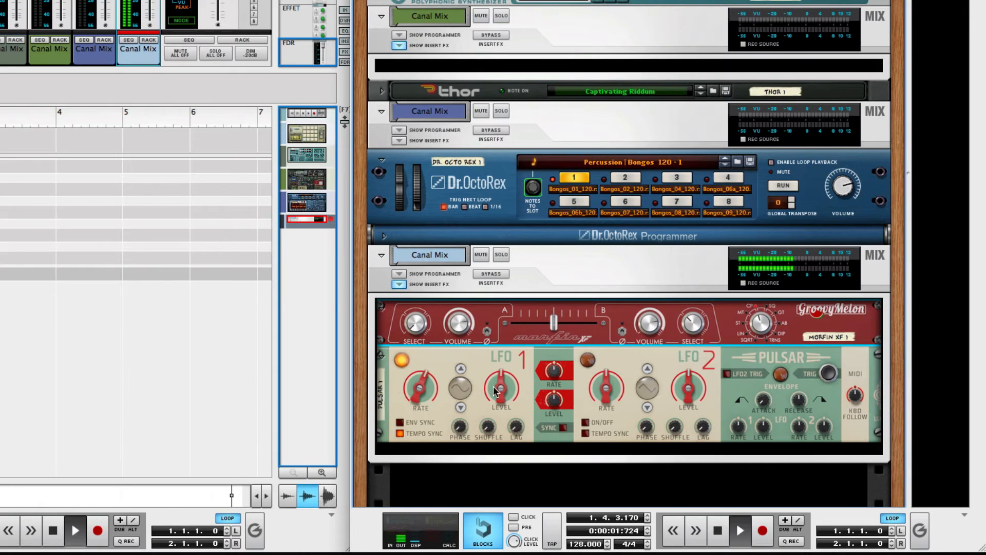
left_click(425, 396)
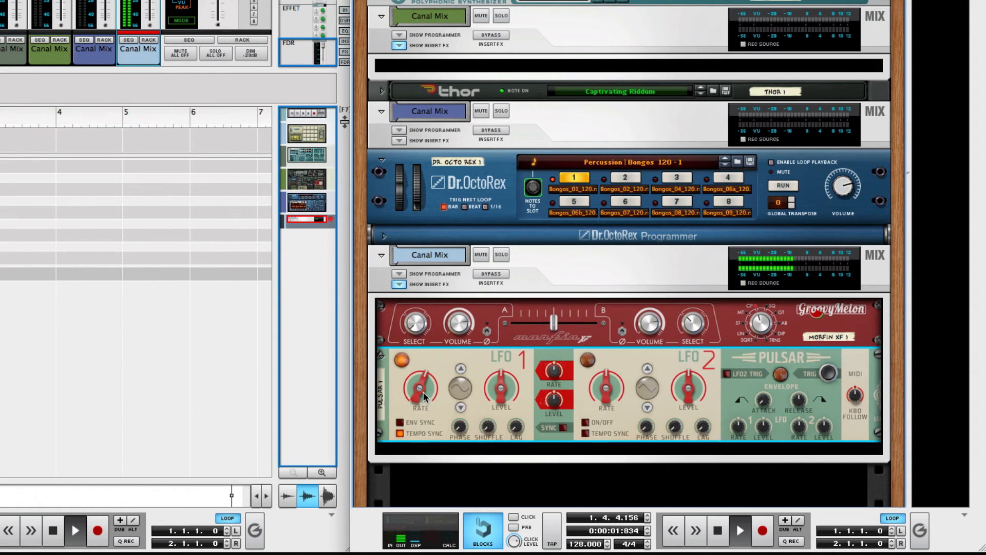
left_click_drag(424, 397, 425, 406)
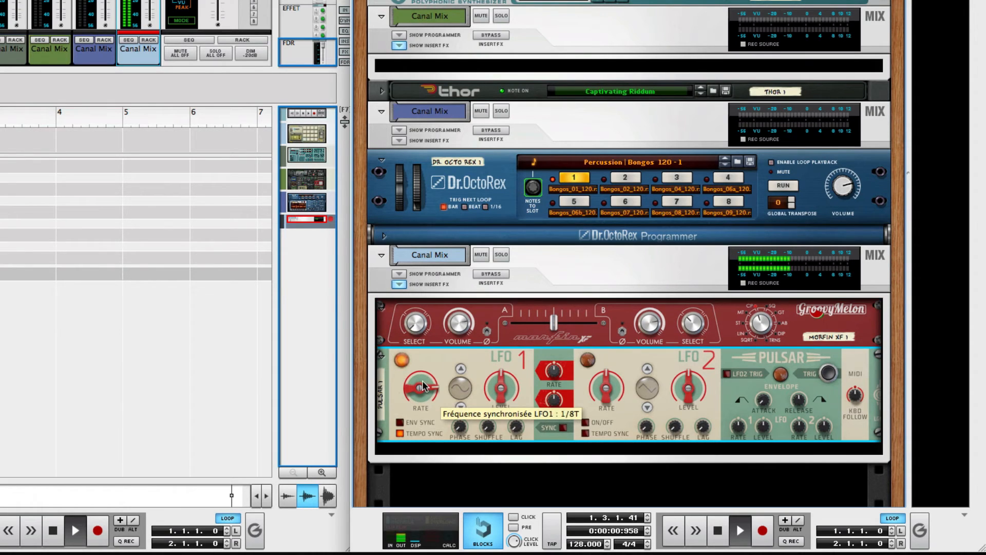
left_click(461, 368)
key("space")
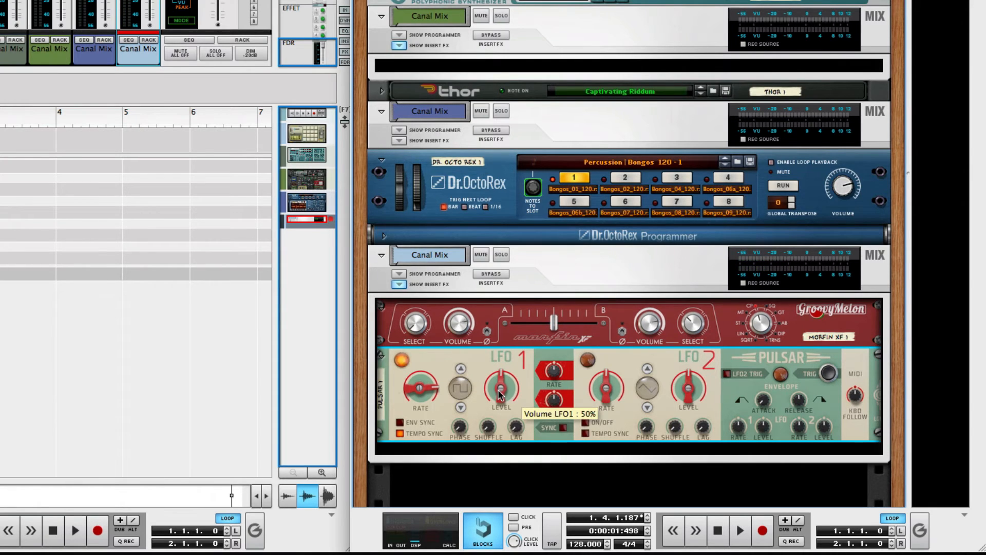
Raise LFO 1's level above 50% and try another rate and waveform on the crossfade during playback.
mouse_move(499, 394)
left_mouse_down()
mouse_move(493, 379)
mouse_move(496, 394)
left_mouse_up()
key("space")
mouse_move(430, 393)
left_mouse_down()
mouse_move(429, 382)
mouse_move(425, 393)
left_mouse_up()
left_click(461, 368)
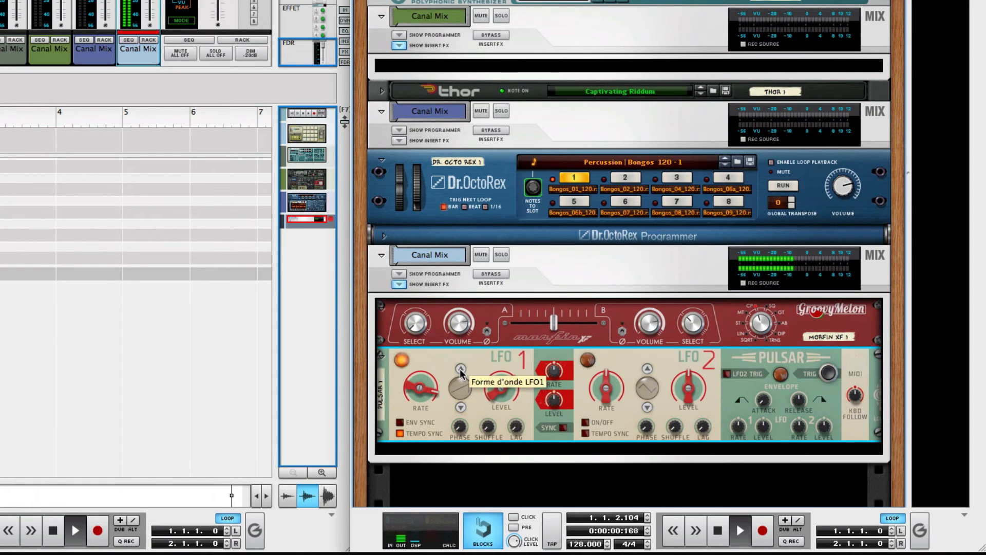
mouse_move(554, 322)
left_mouse_down()
mouse_move(567, 328)
mouse_move(555, 324)
left_mouse_up()
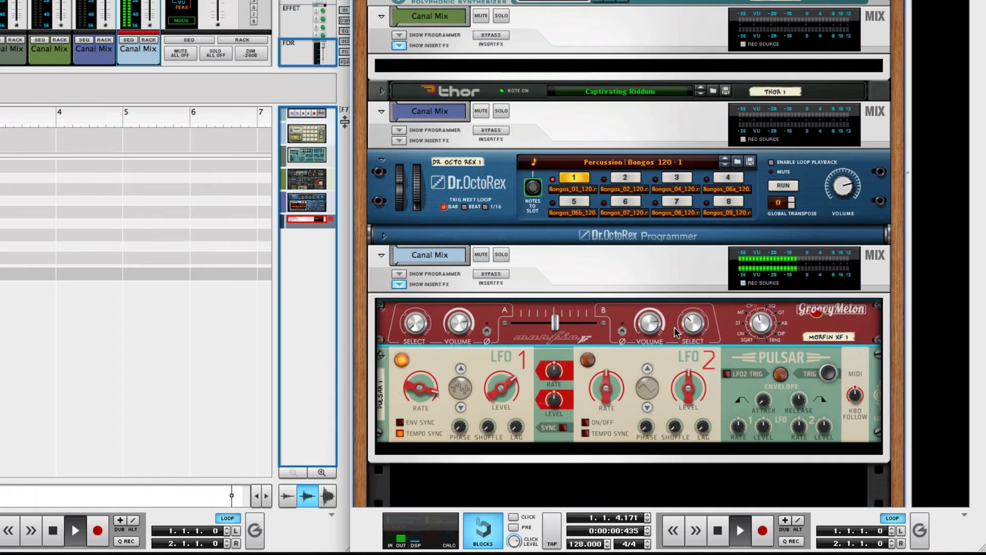
Return LFO 1 to a square wave and change the Morfin XF's channel input selection while the loop plays.
left_click_drag(426, 400, 426, 405)
left_click(458, 408)
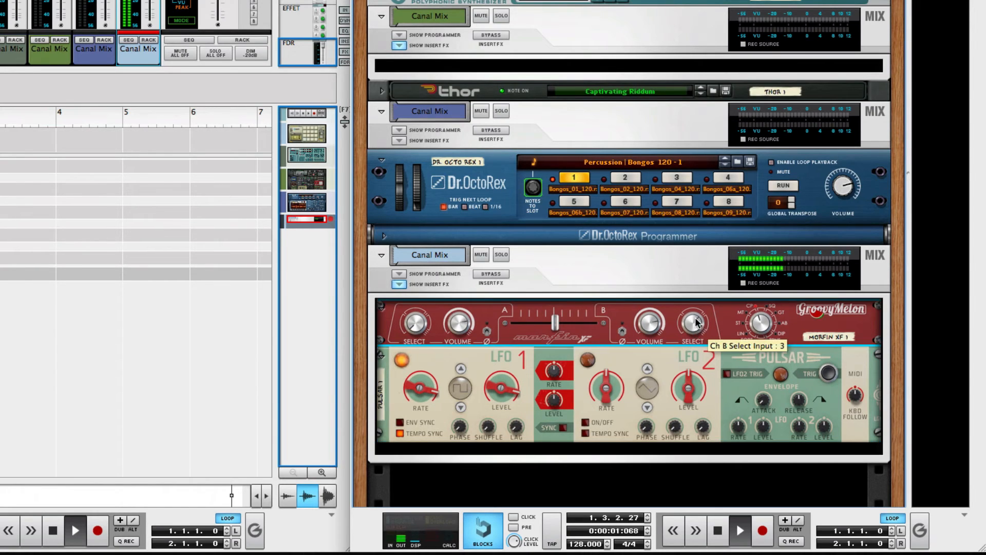
left_click_drag(693, 323, 693, 326)
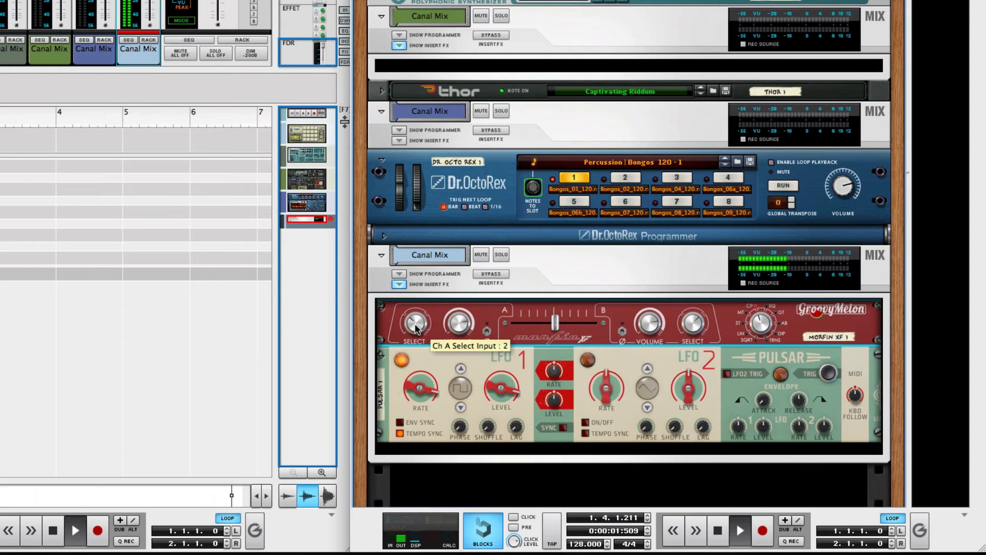
key("space")
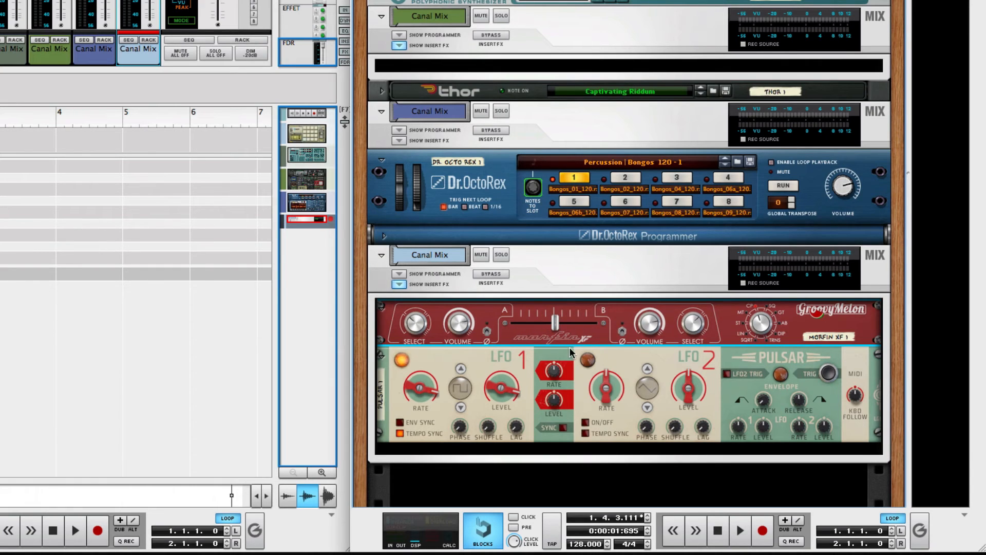
Add a Matrix pattern sequencer below the Pulsar in the Morfin XF's rack section.
left_click(440, 362)
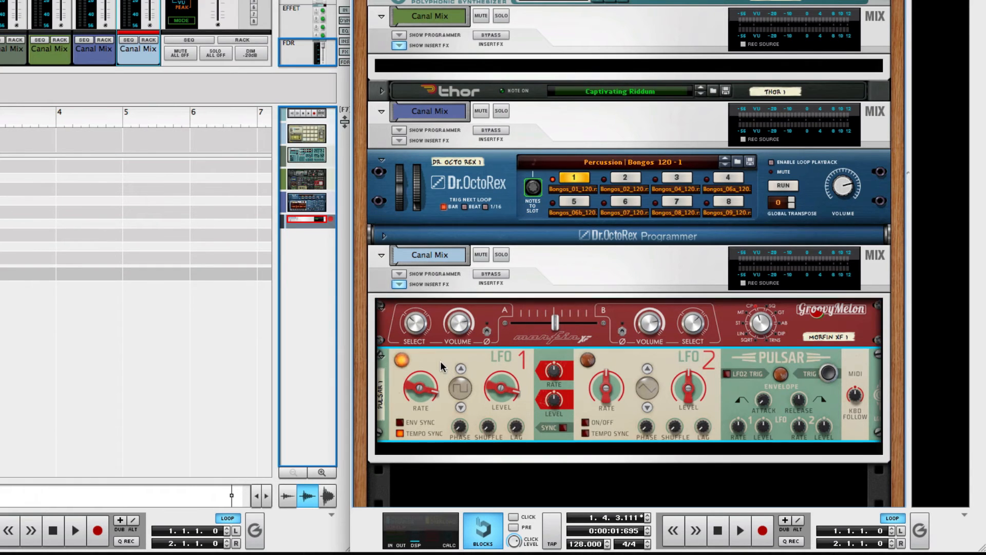
right_click(462, 452)
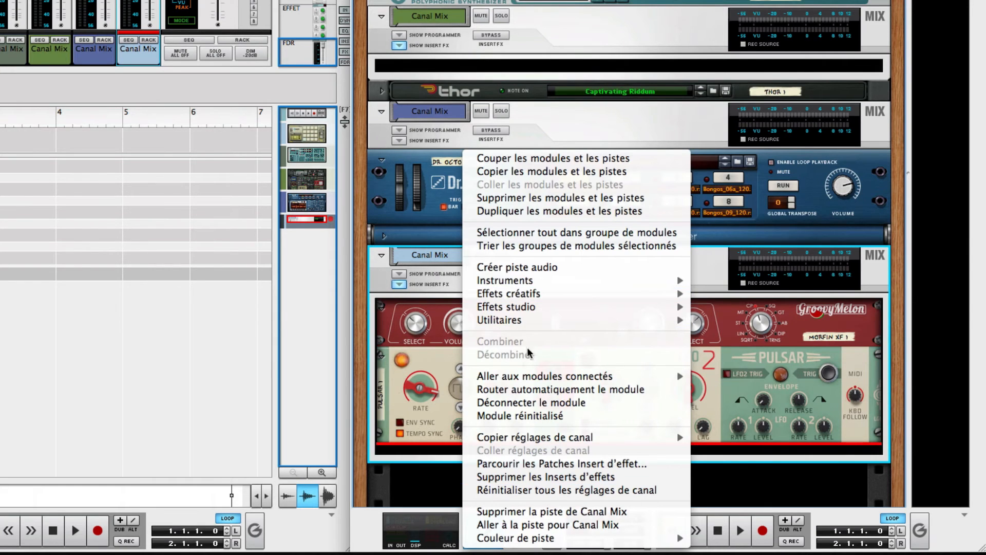
mouse_move(543, 321)
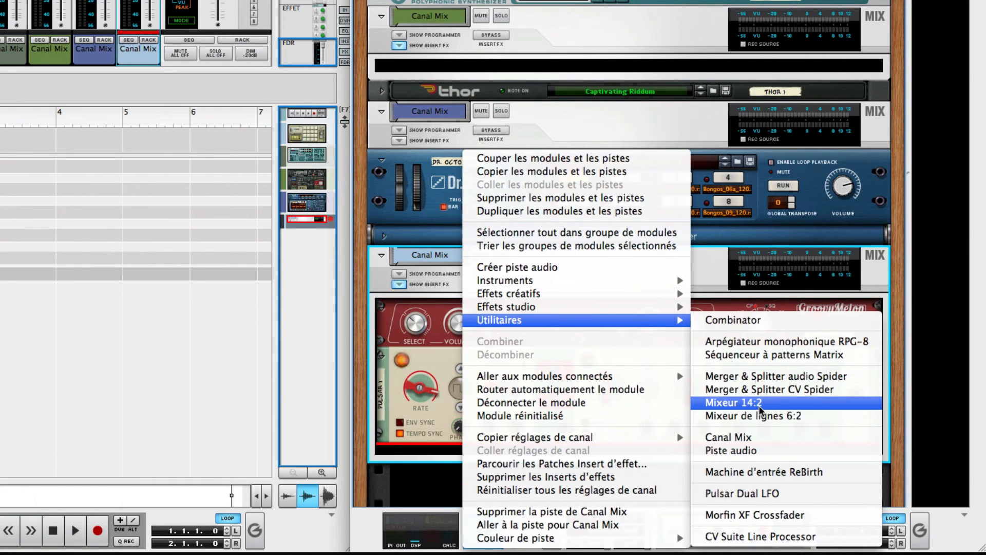
left_click(773, 355)
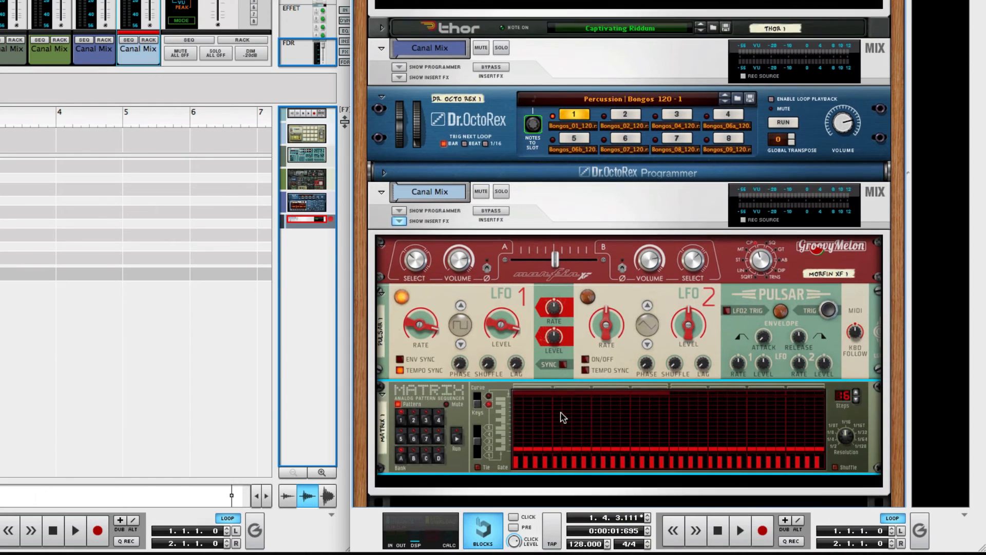
Move the Morfin XF's fader CV cable from the Pulsar to the Matrix's Curve CV output and set the curve to bipolar.
key("Tab")
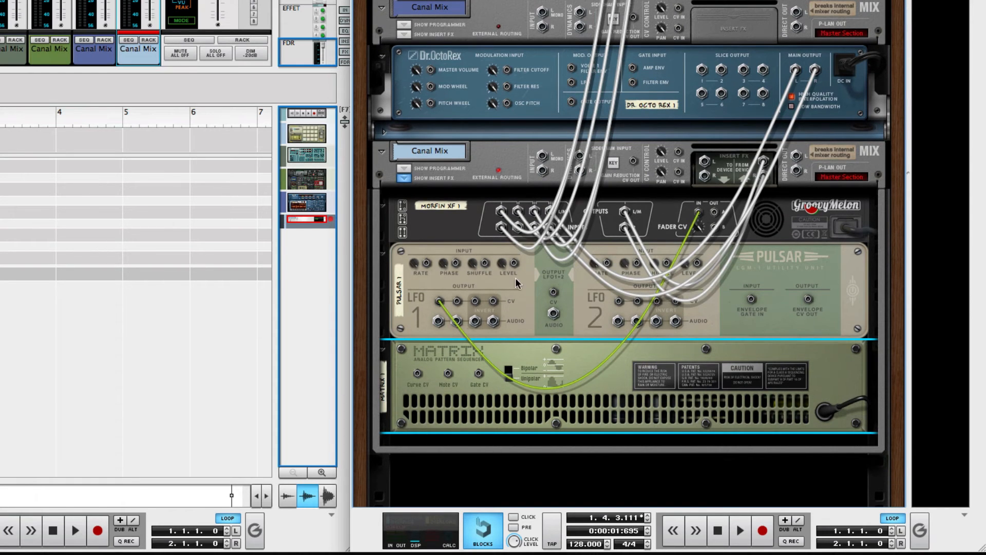
left_click_drag(440, 305, 417, 377)
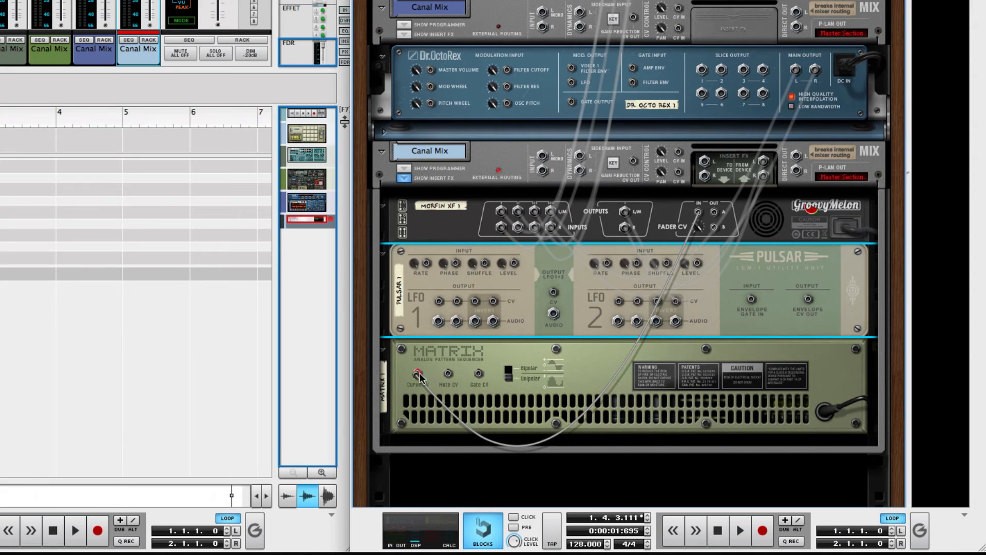
left_click(509, 376)
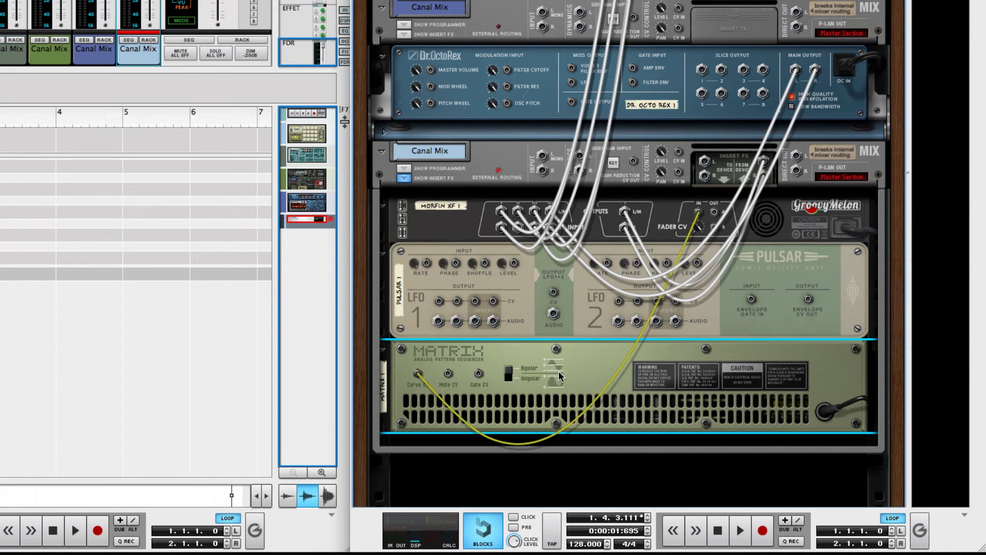
Switch the Matrix on the front of the rack to curve editing mode.
key("Tab")
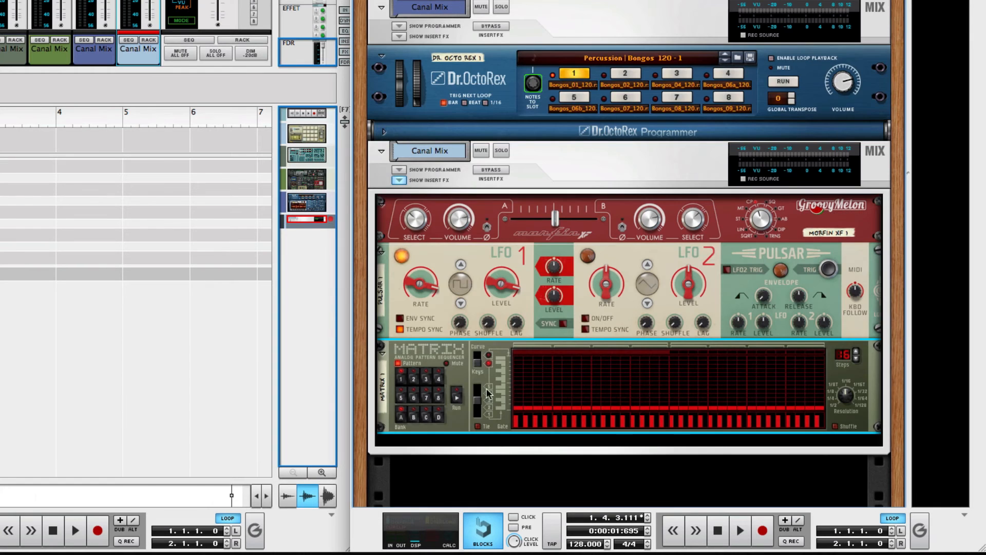
left_click(478, 361)
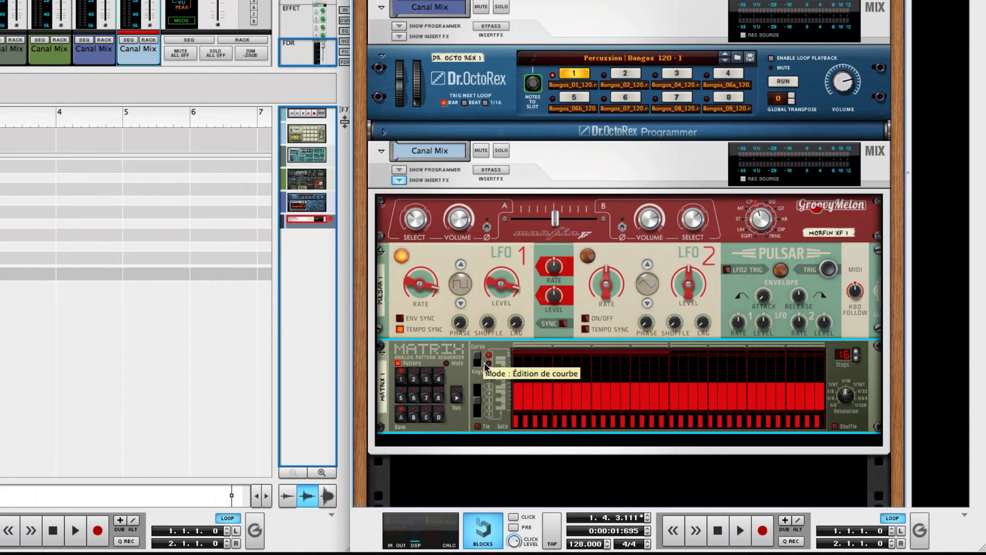
scroll(504, 417, "up", 2)
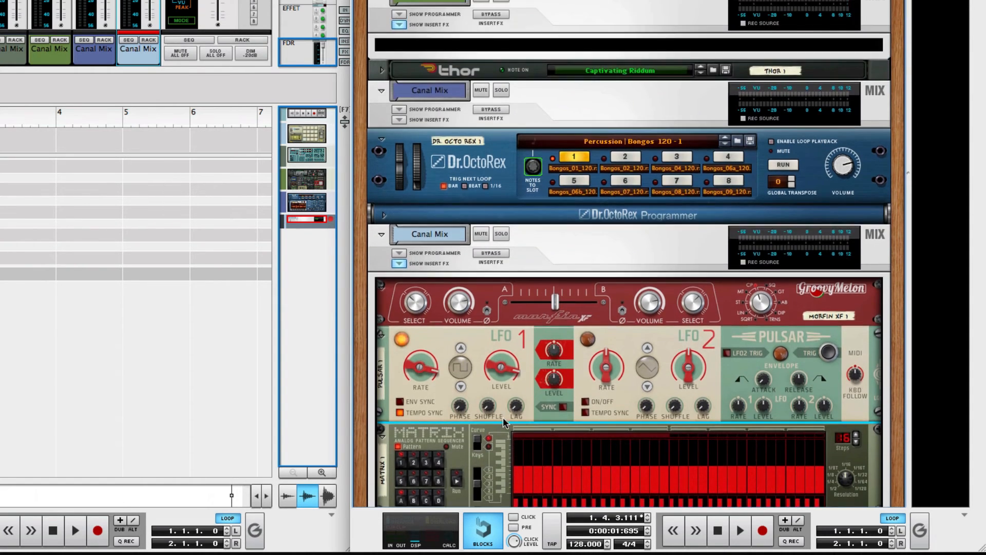
scroll(518, 406, "down", 2)
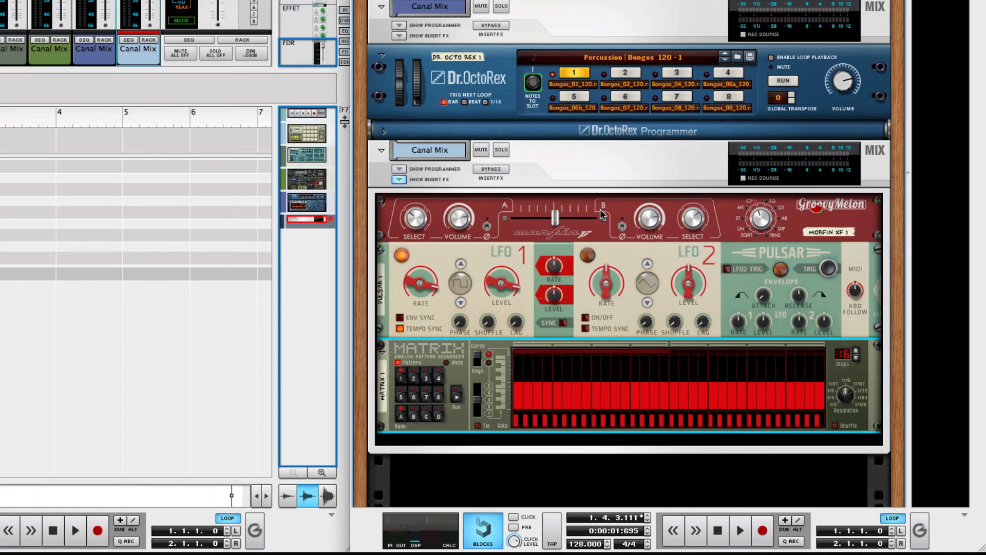
Try the Morfin XF crossfader fully on channel A at 0.00 with brief playback.
mouse_move(599, 213)
left_click_drag(556, 219, 498, 222)
key("space")
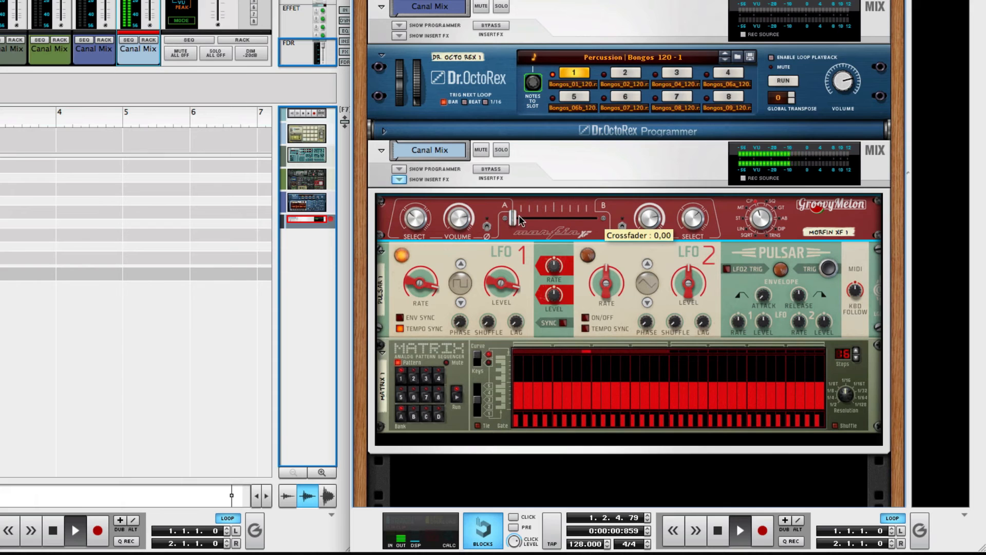
key("space")
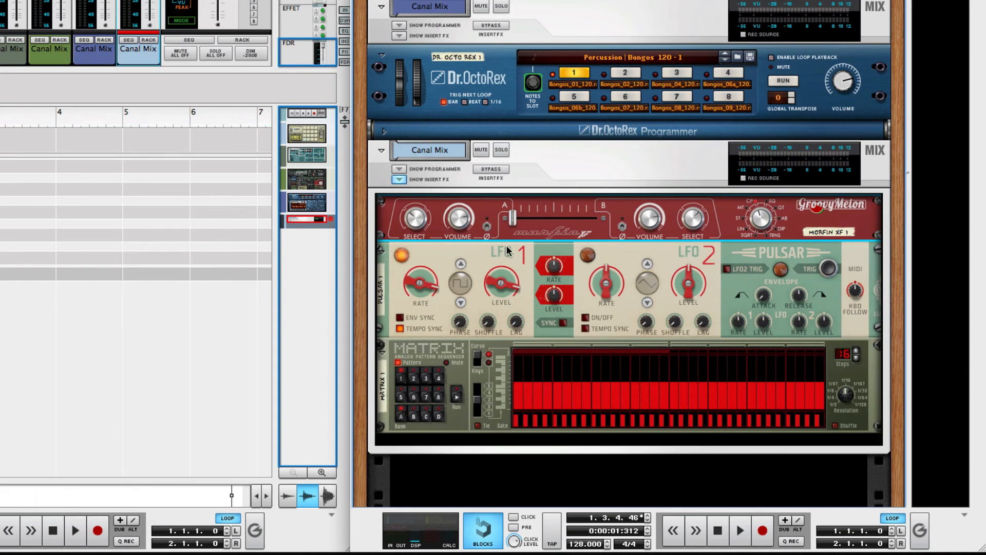
Move the crossfader to 0.49, start playback, and toggle the Matrix's pattern run to hear the difference.
left_click_drag(512, 220, 550, 222)
key("space")
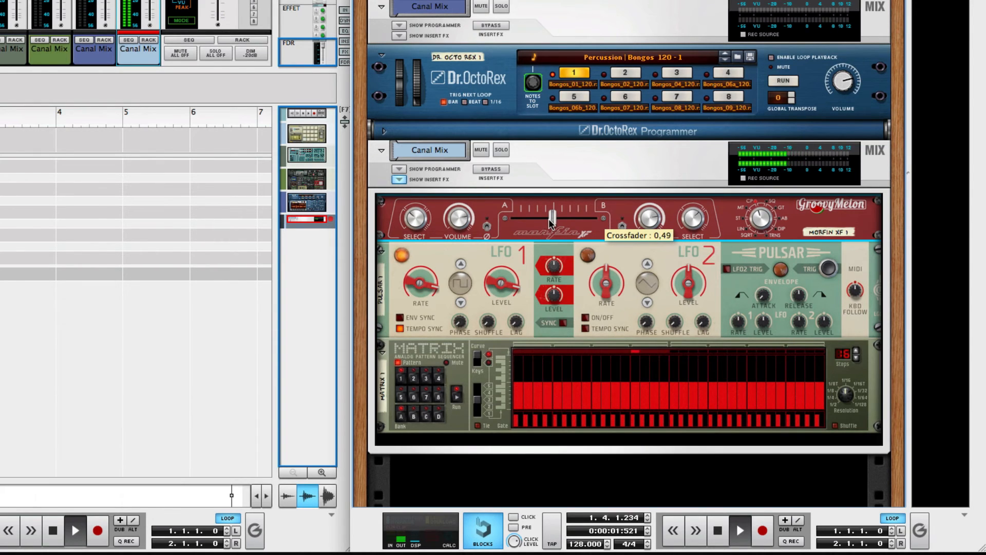
left_click(456, 400)
left_click(456, 398)
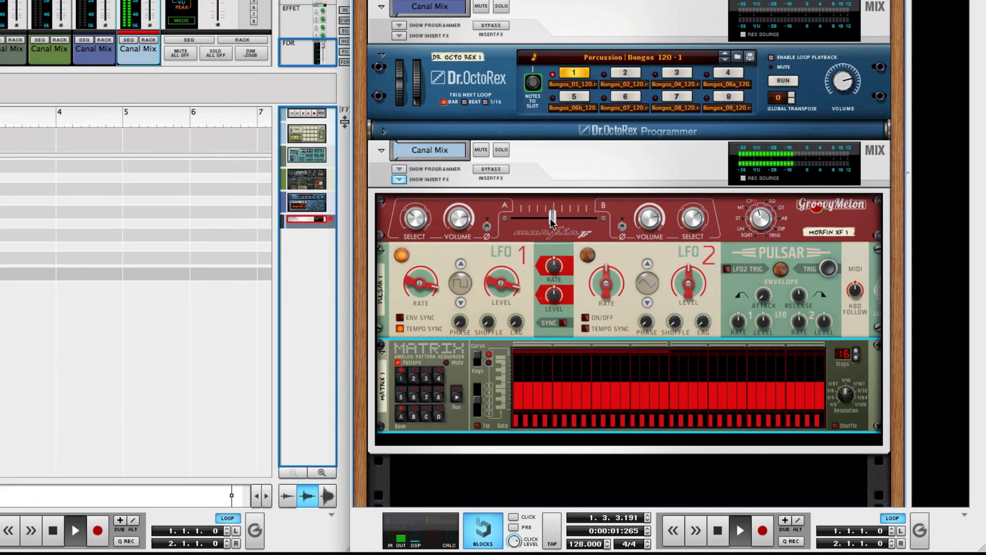
Sweep the crossfader fully to B and back to 0.55, and restart the Matrix pattern.
left_click_drag(552, 220, 618, 222)
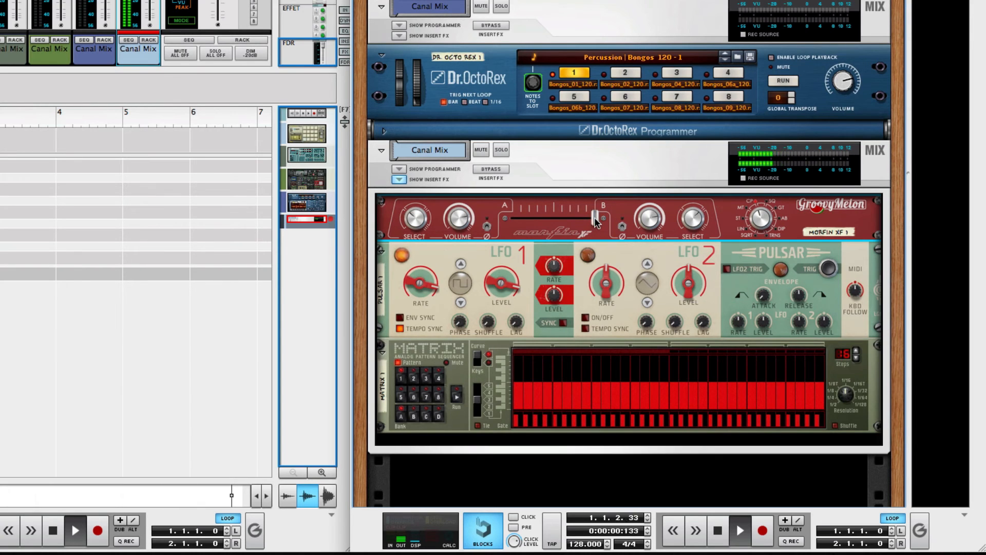
left_click_drag(592, 219, 557, 221)
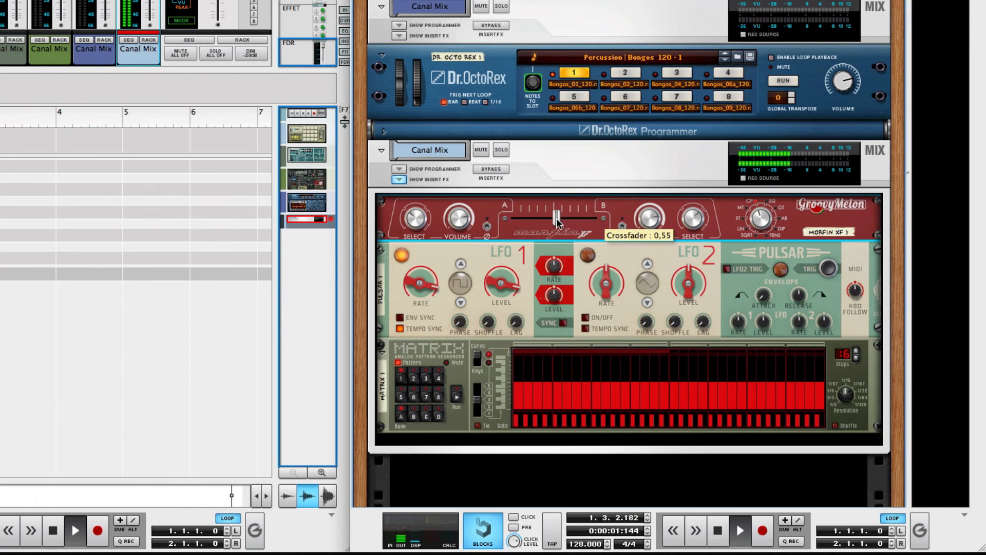
left_click(456, 396)
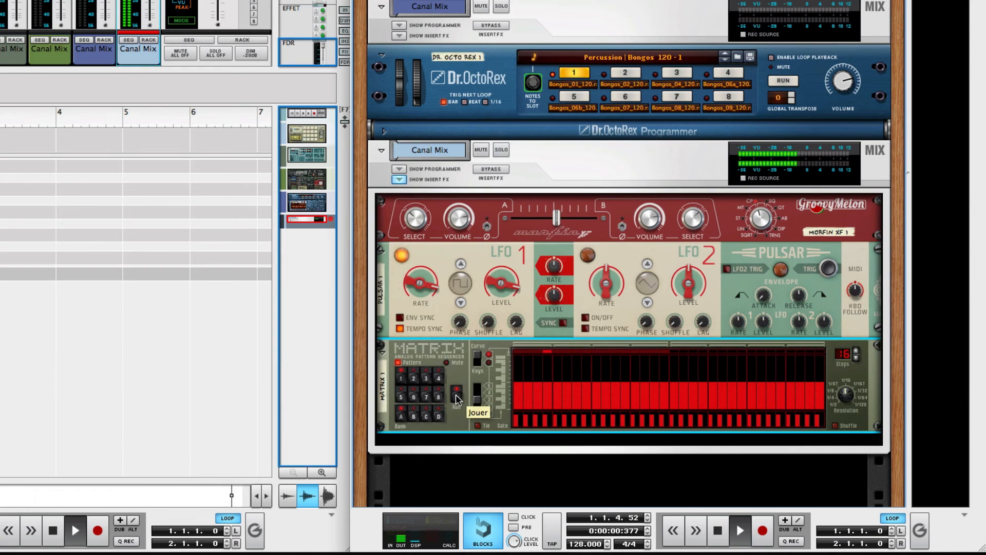
Stop the Matrix pattern, and sweep the Morfin XF crossfader fully to A at 0.00 and across to B at 1.00.
left_click(455, 393)
left_click_drag(556, 219, 511, 221)
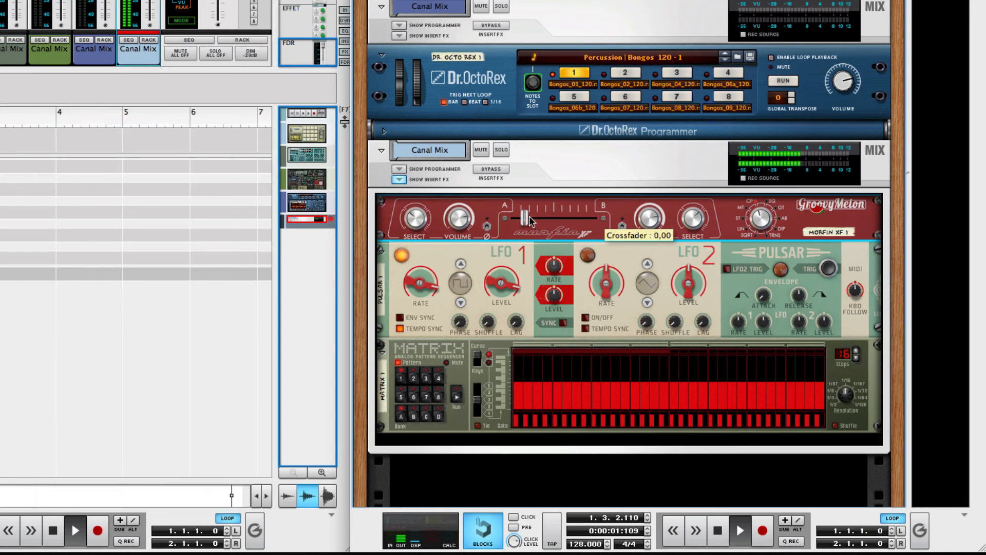
left_click_drag(513, 217, 603, 222)
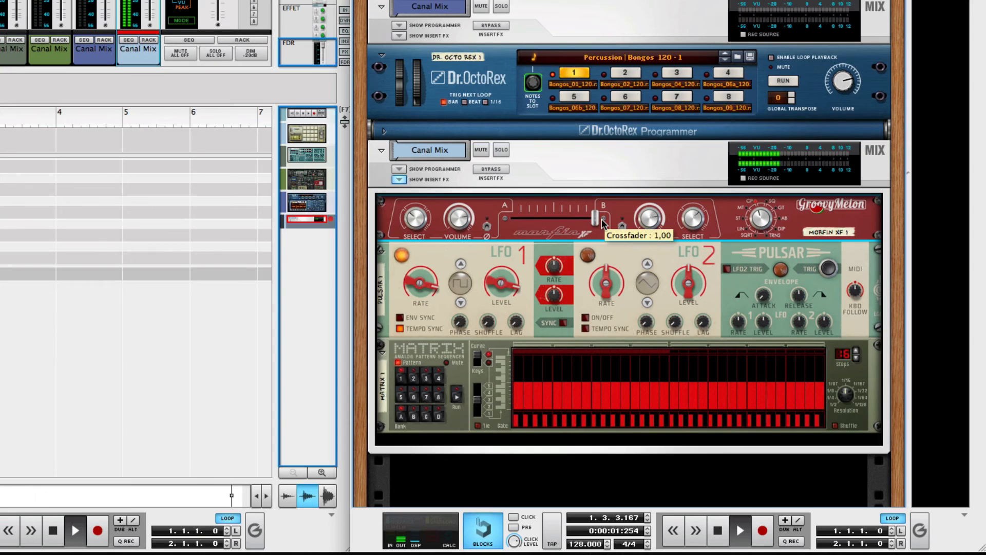
Draw the Matrix pattern 1 curve with steps 1–4 and 9–12 high and steps 5–8 and 13–16 low.
left_click_drag(520, 356, 669, 363)
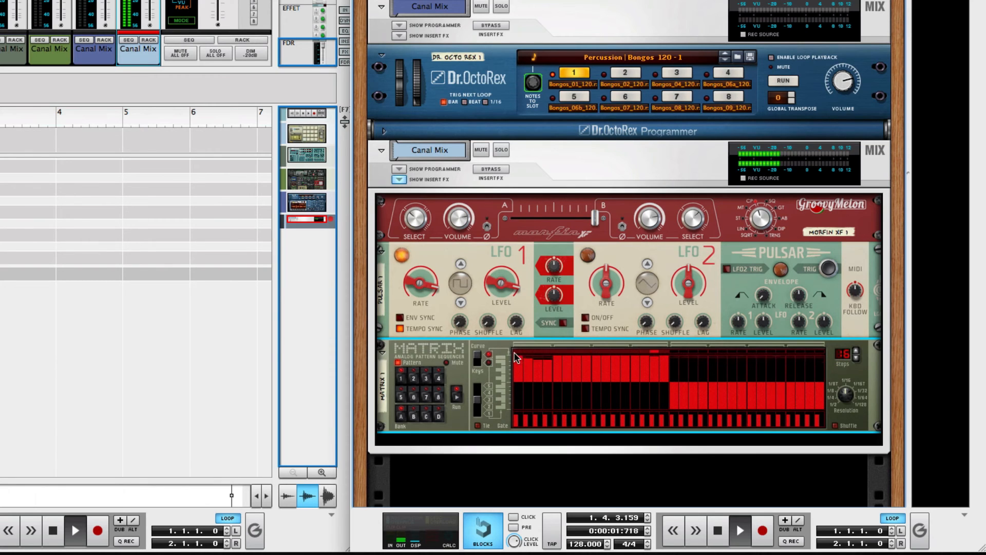
mouse_move(661, 391)
left_mouse_down()
mouse_move(663, 400)
mouse_move(520, 414)
left_mouse_up()
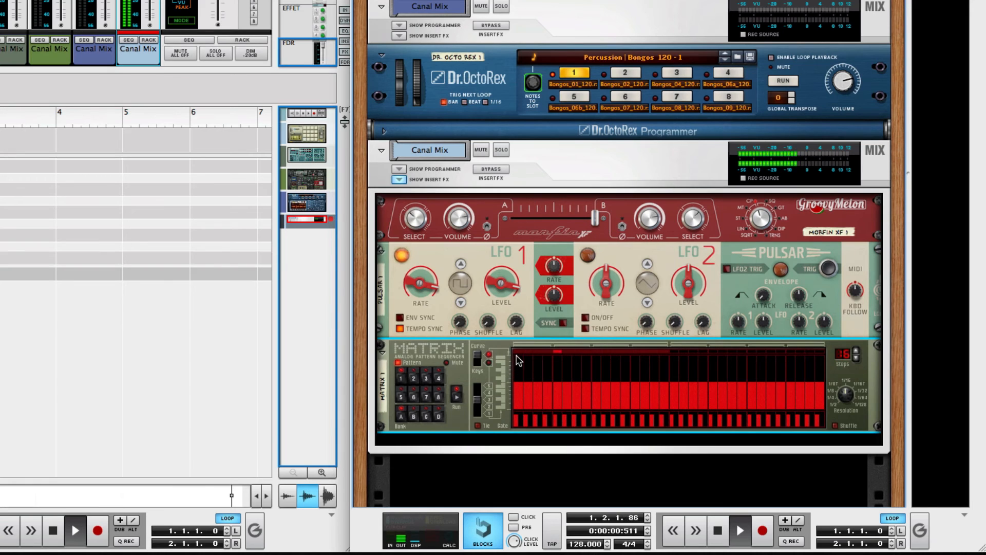
left_click_drag(518, 357, 666, 360)
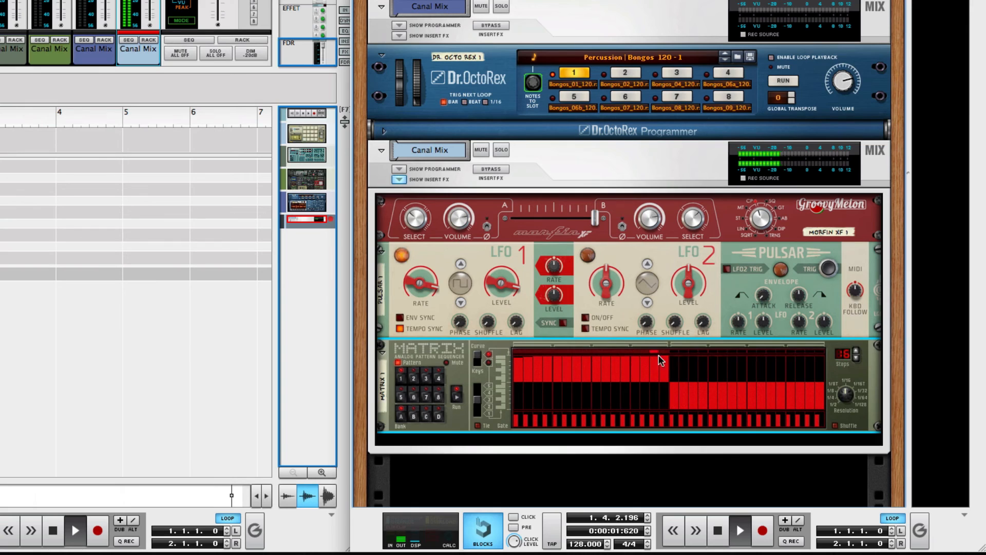
left_click(561, 408)
left_click_drag(564, 411, 667, 413)
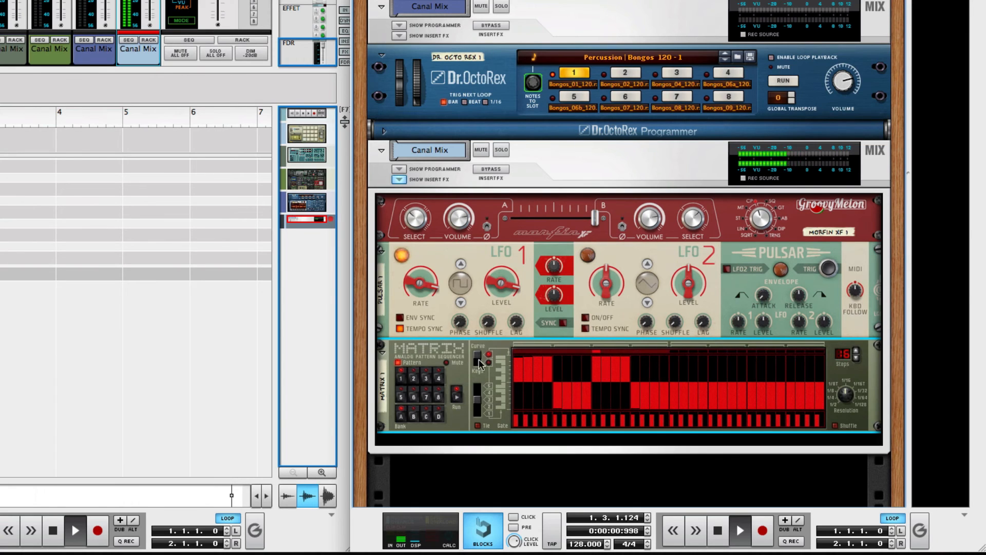
In Matrix pattern 2, raise every even curve step from 2 to 16, and try the resolution control.
left_click(414, 379)
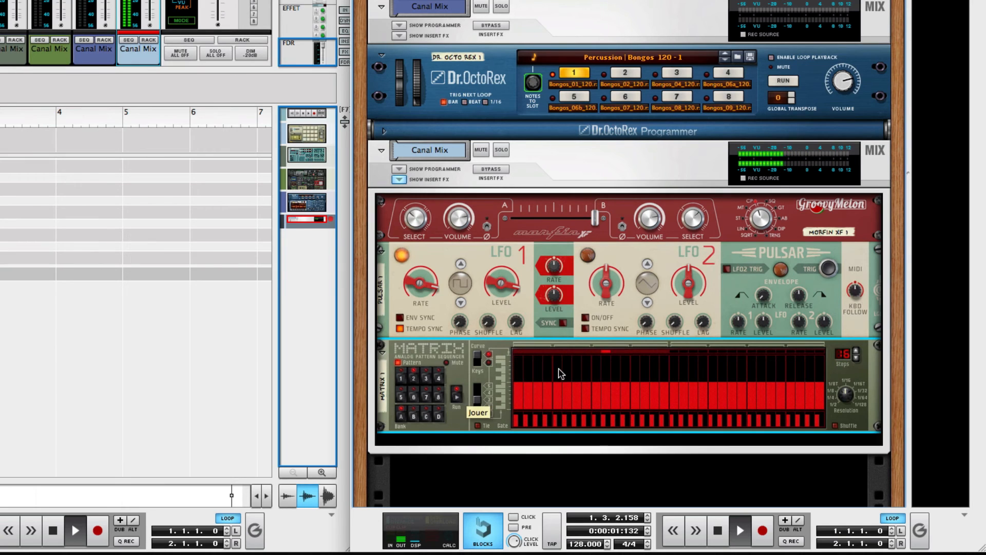
left_click(529, 359)
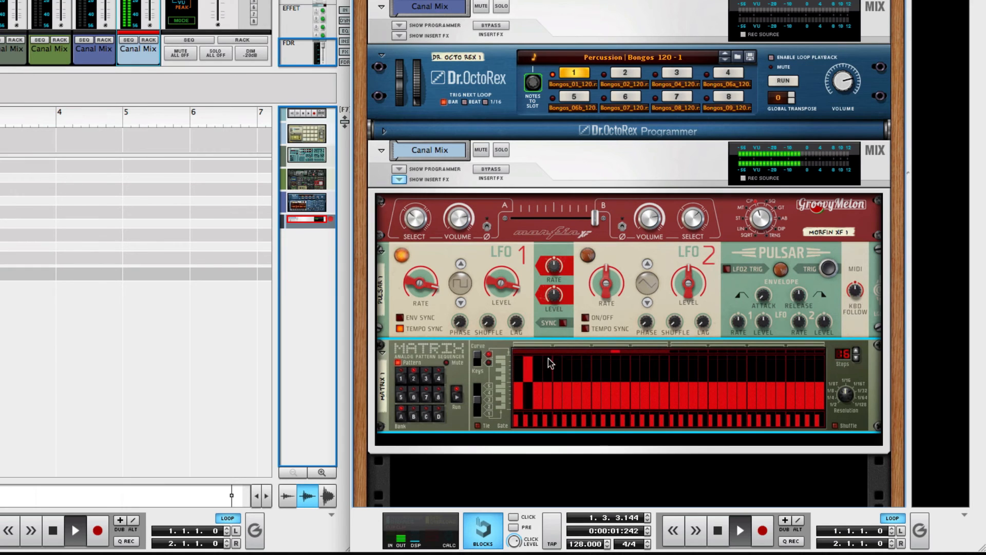
left_click(547, 361)
left_click(566, 361)
left_click(586, 360)
left_click(607, 361)
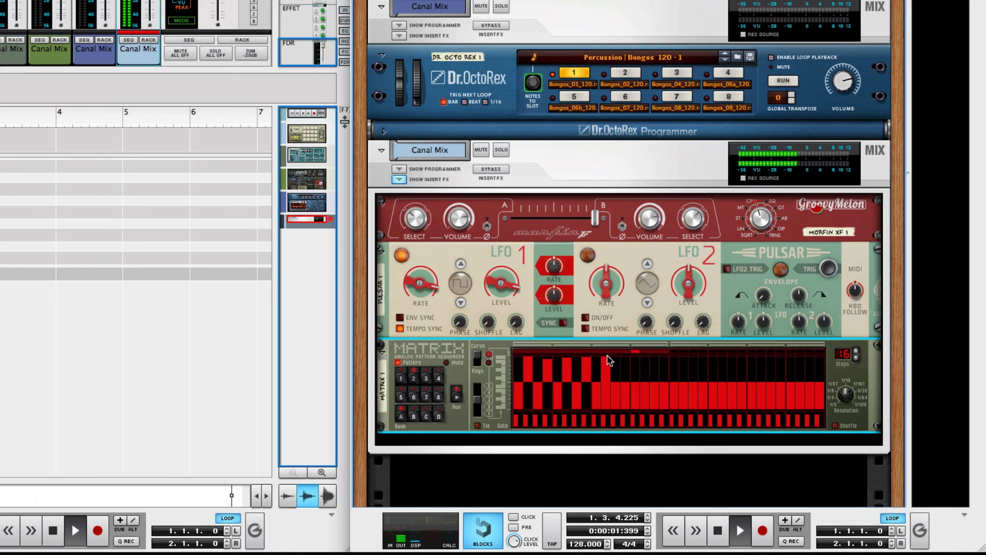
left_click(626, 361)
left_click(645, 361)
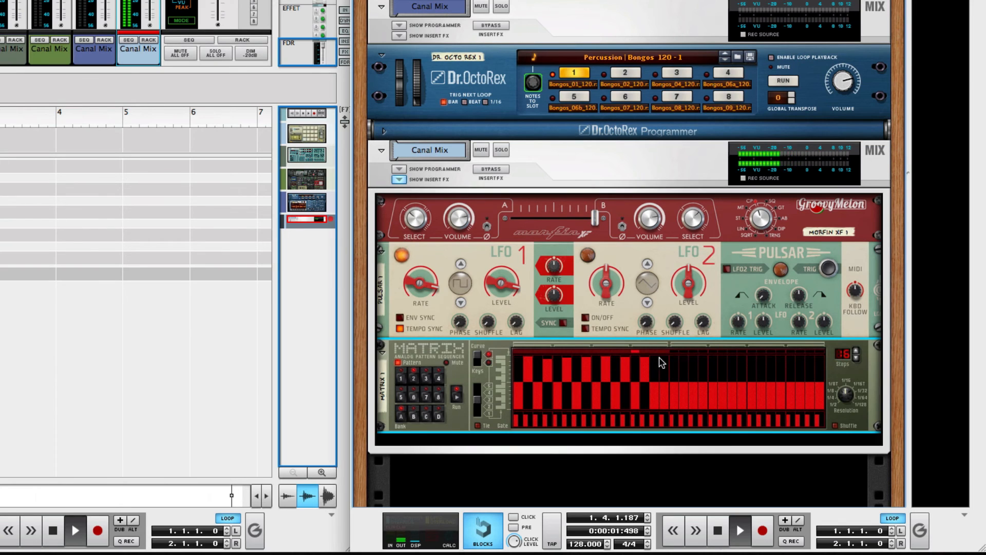
left_click(664, 361)
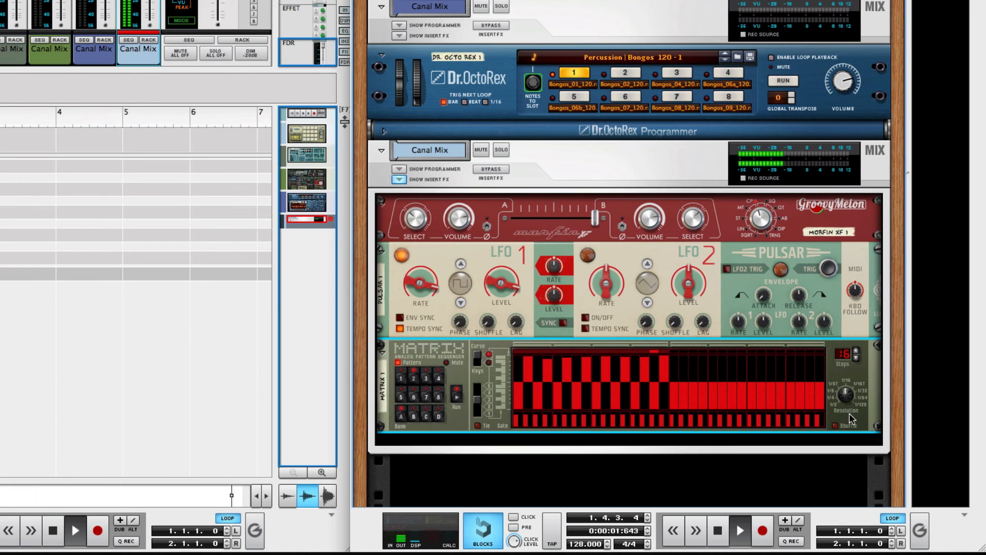
mouse_move(846, 393)
left_mouse_down()
mouse_move(849, 409)
mouse_move(848, 369)
mouse_move(847, 406)
left_mouse_up()
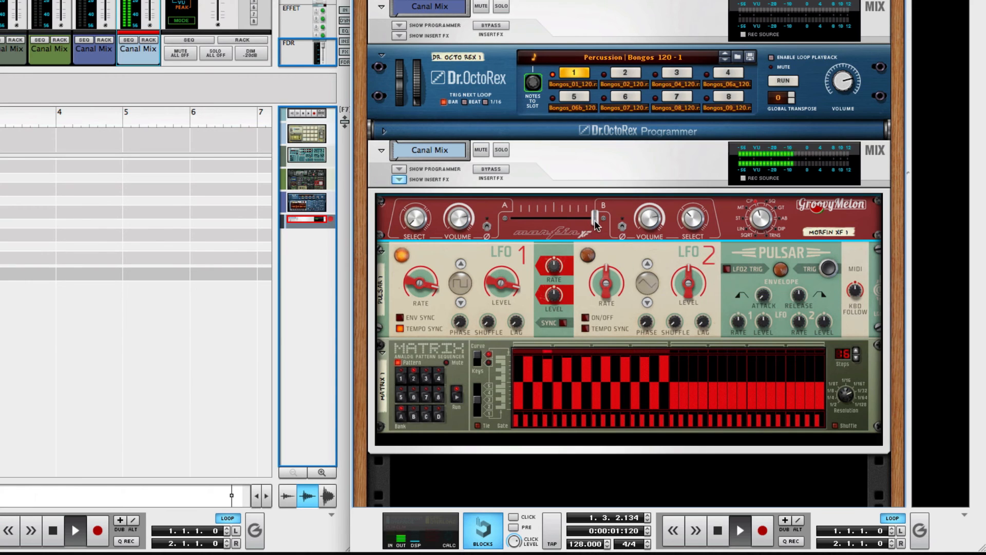
Center the Morfin XF crossfader, compare Matrix patterns 1 and 2 during playback, and stop playback.
left_click_drag(595, 222, 555, 223)
left_click(402, 380)
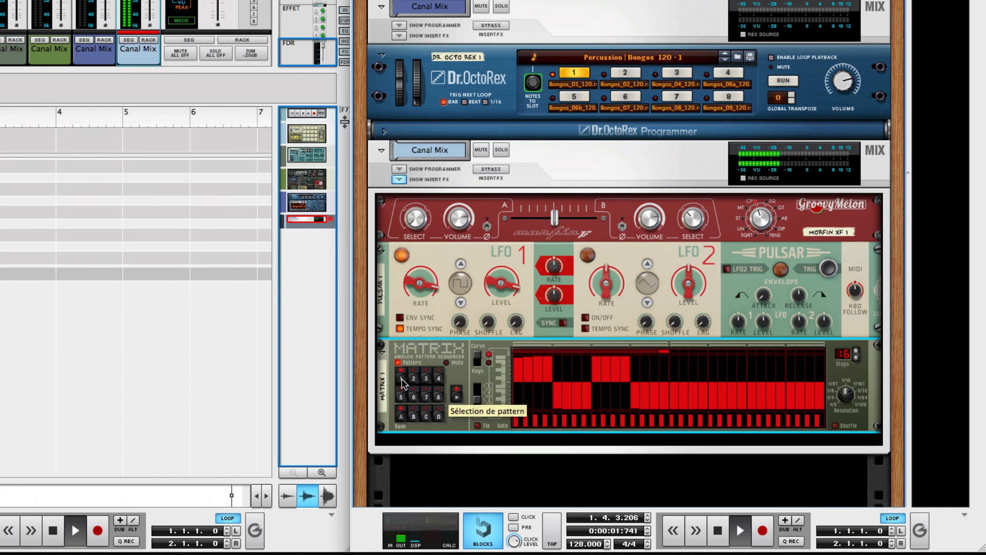
left_click(414, 380)
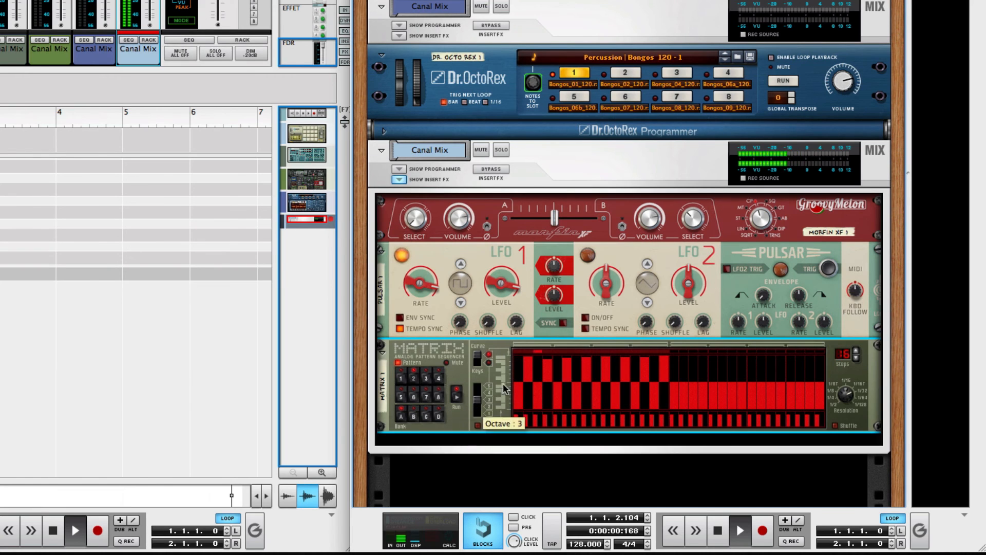
key("space")
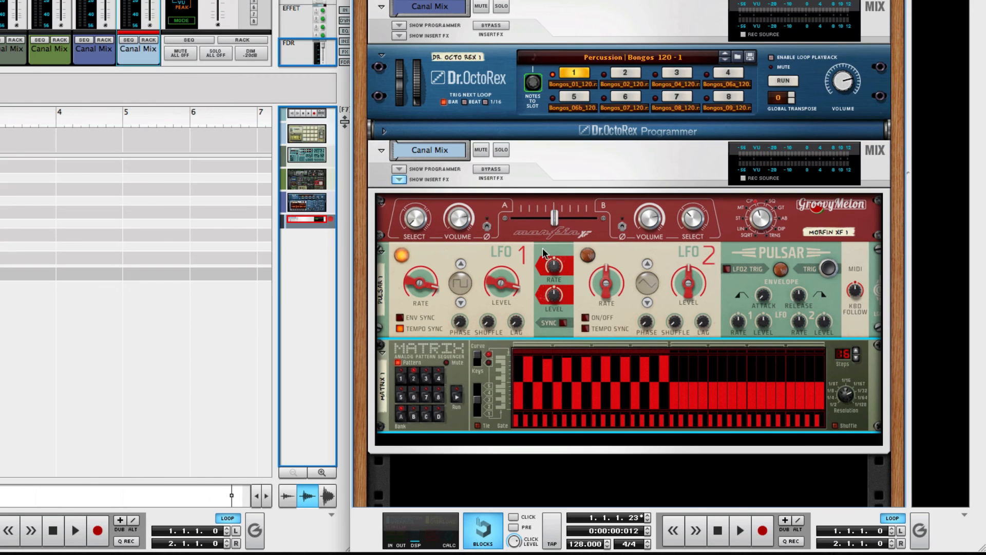
Draw a descending ramp over the first 16 steps of Matrix pattern 3, play it, and sketch a curve in pattern 4's opening steps.
left_click(425, 387)
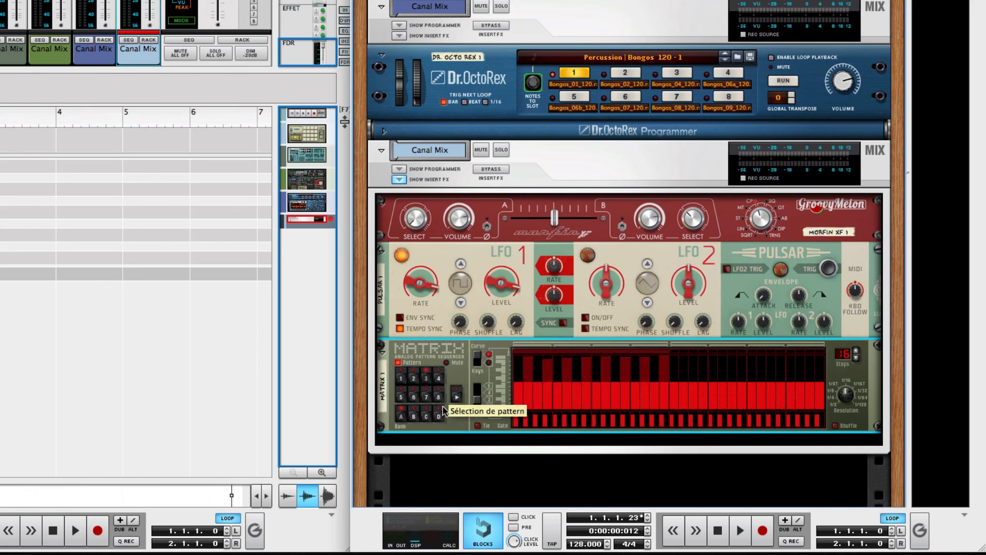
left_click_drag(517, 357, 675, 410)
key("space")
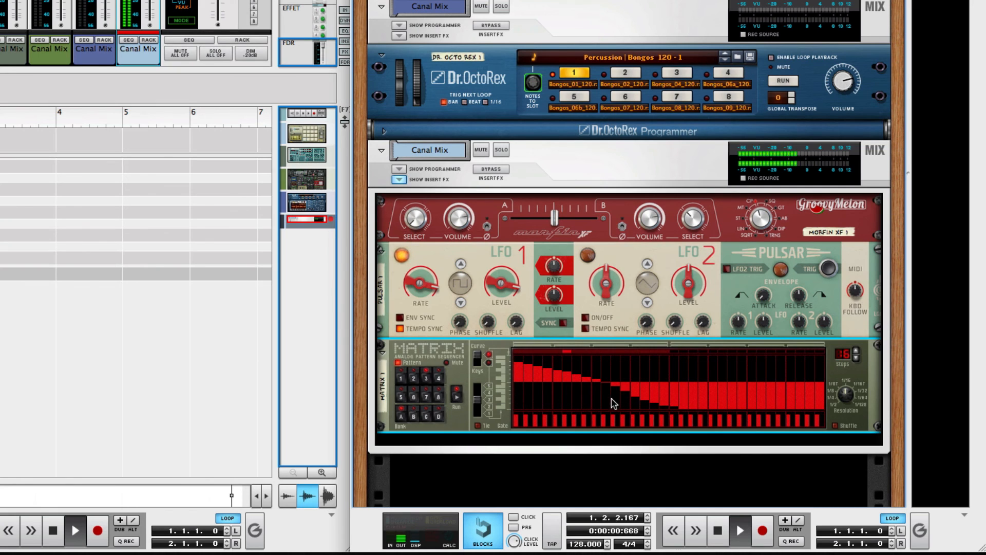
left_click(438, 378)
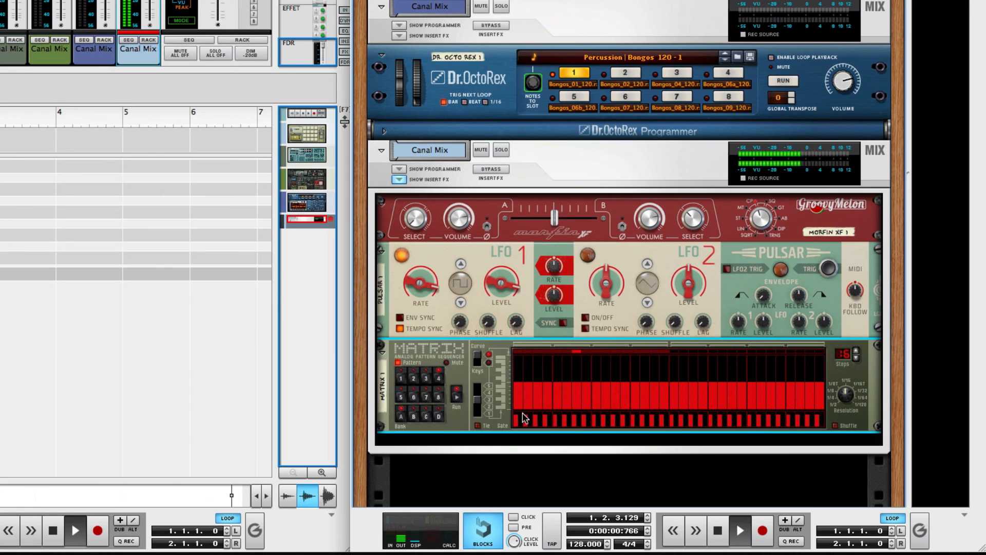
mouse_move(519, 385)
left_mouse_down()
mouse_move(634, 392)
mouse_move(657, 362)
mouse_move(515, 405)
mouse_move(570, 390)
left_mouse_up()
Switch the Matrix back to pattern 2, try its resolution control during playback, and stop playback.
left_click(413, 395)
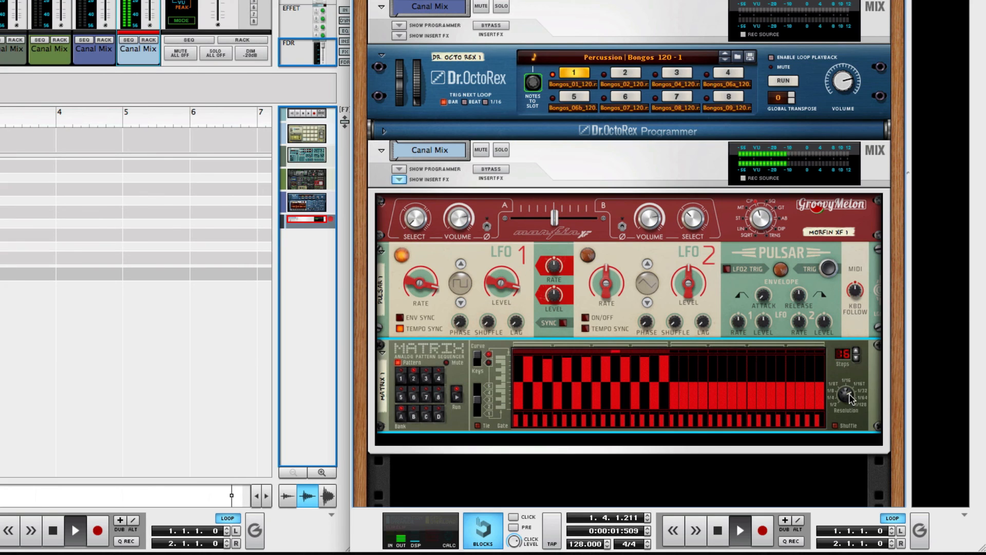
left_click_drag(847, 410, 851, 417)
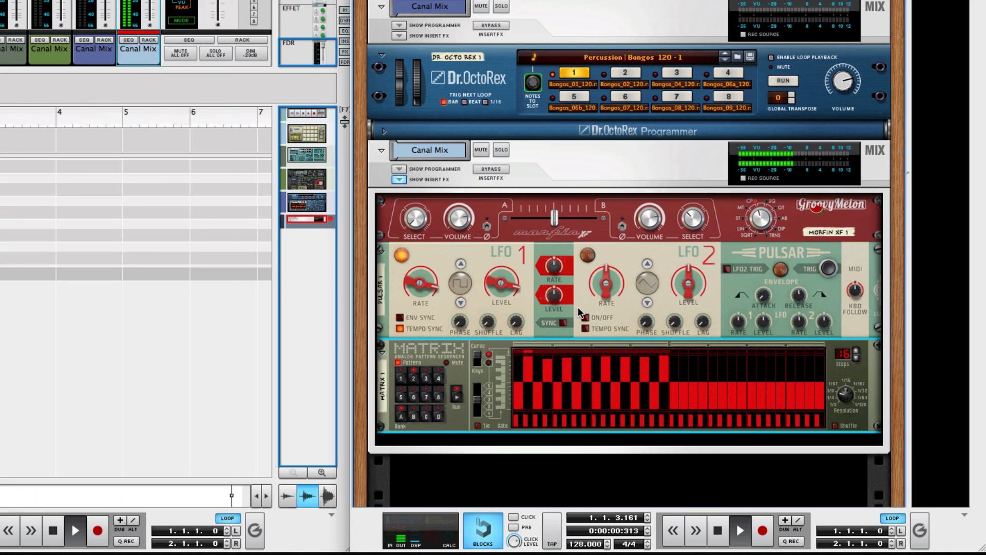
key("space")
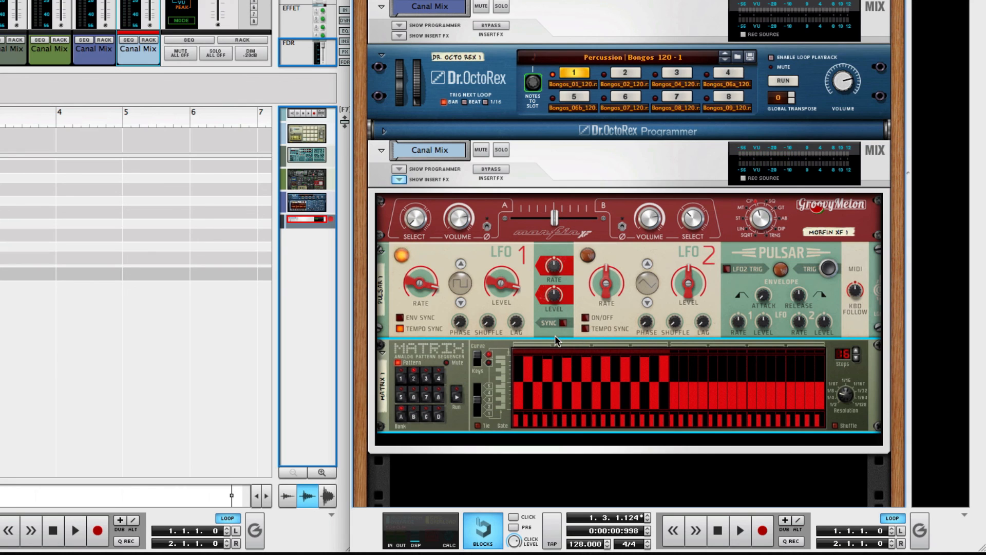